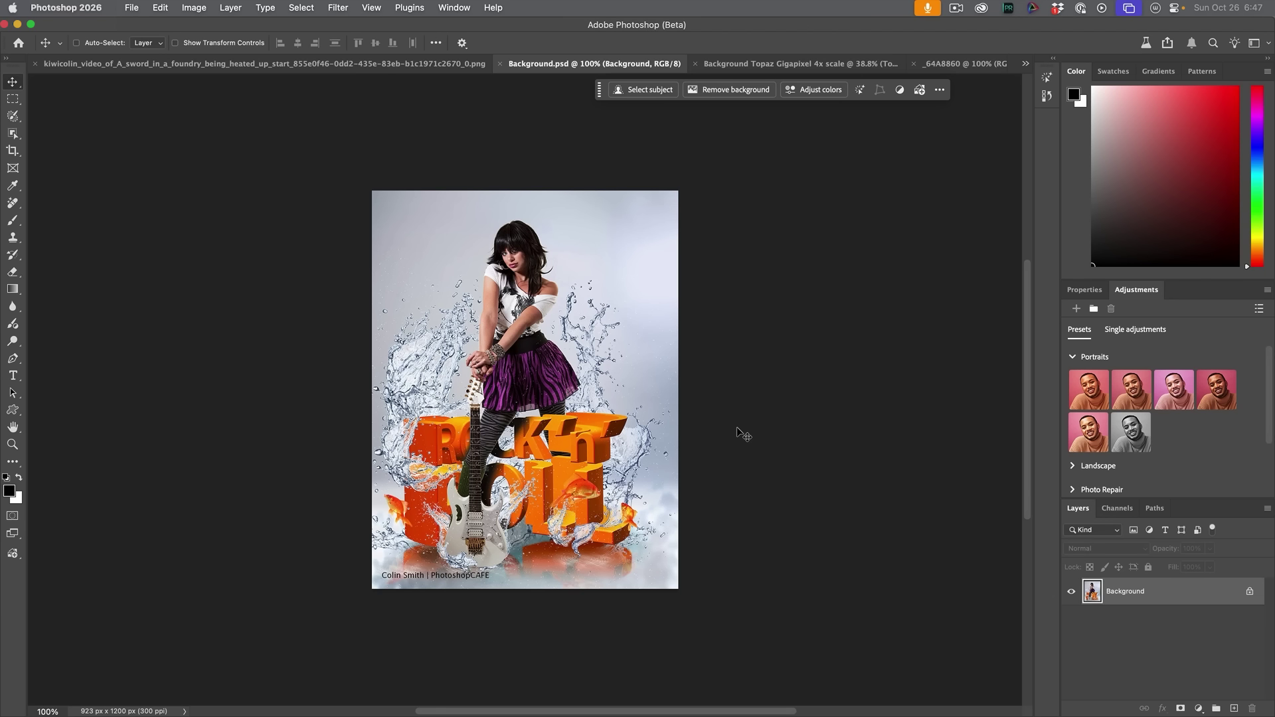
Open Image > Generative Upscale for the portrait and view the available upscaling models.
{"action": "left_click", "coordinate": [185, 6]}
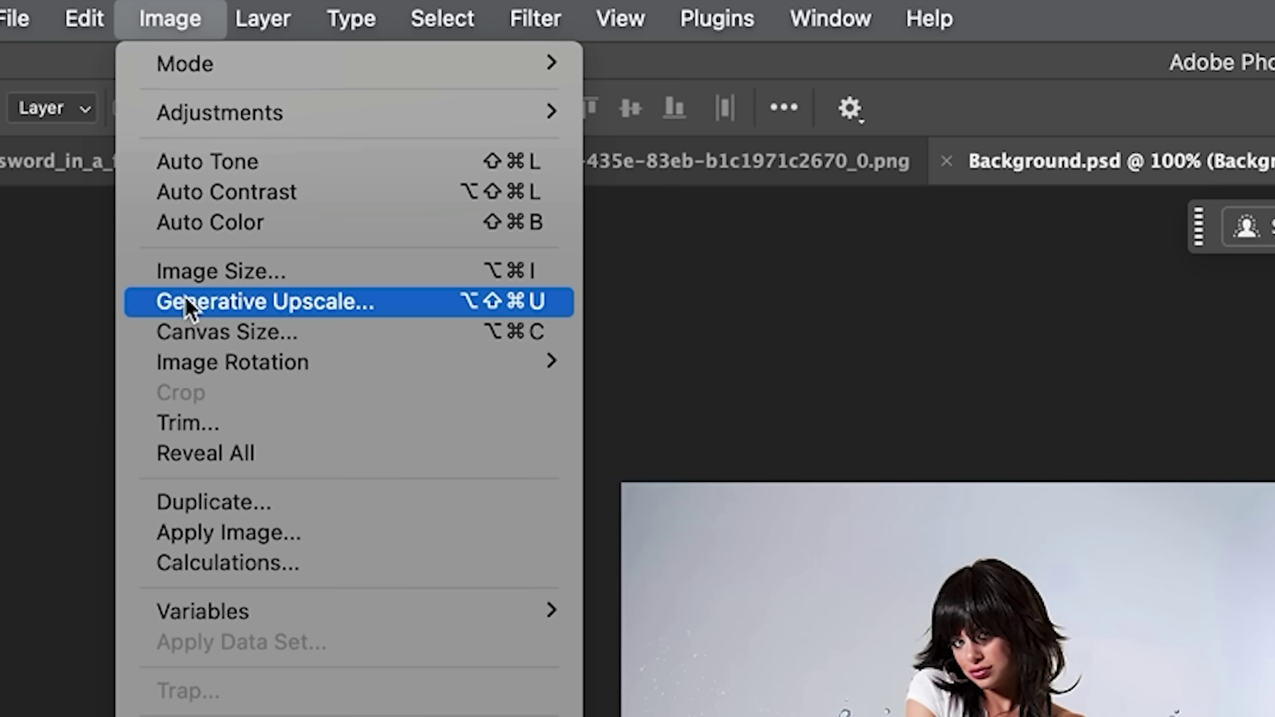
{"action": "left_click", "coordinate": [186, 300]}
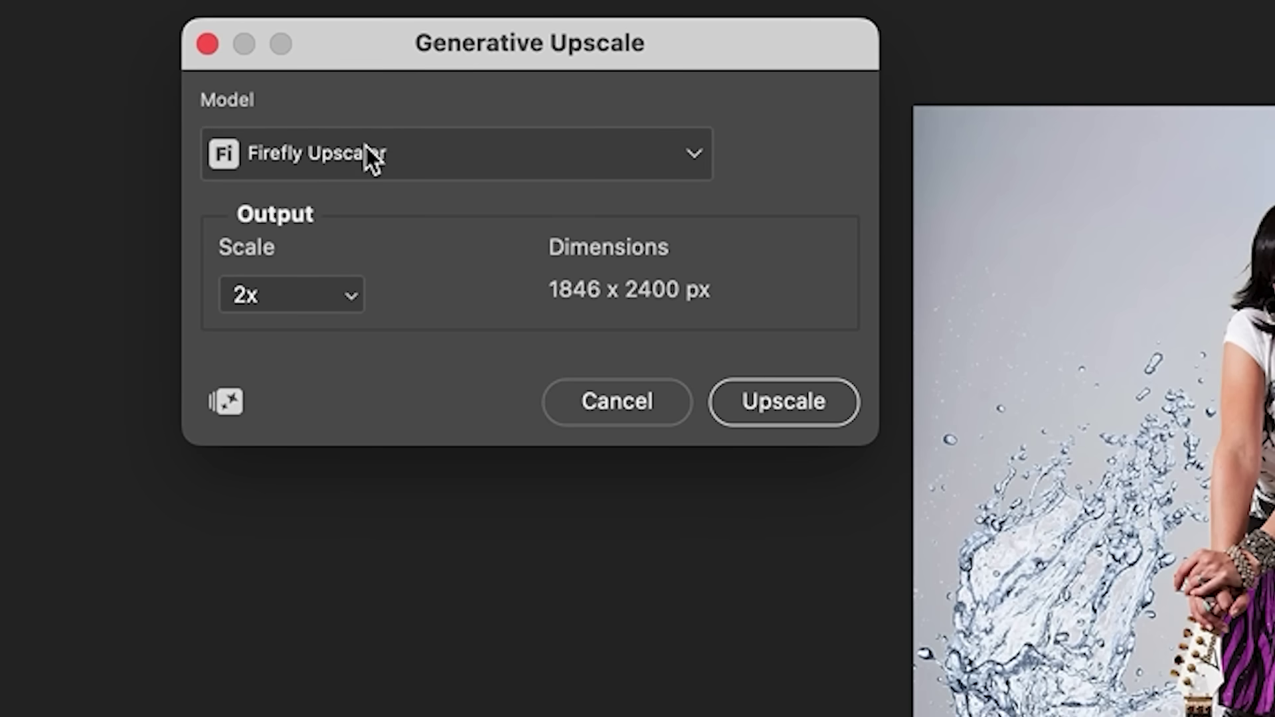
{"action": "left_click", "coordinate": [365, 146]}
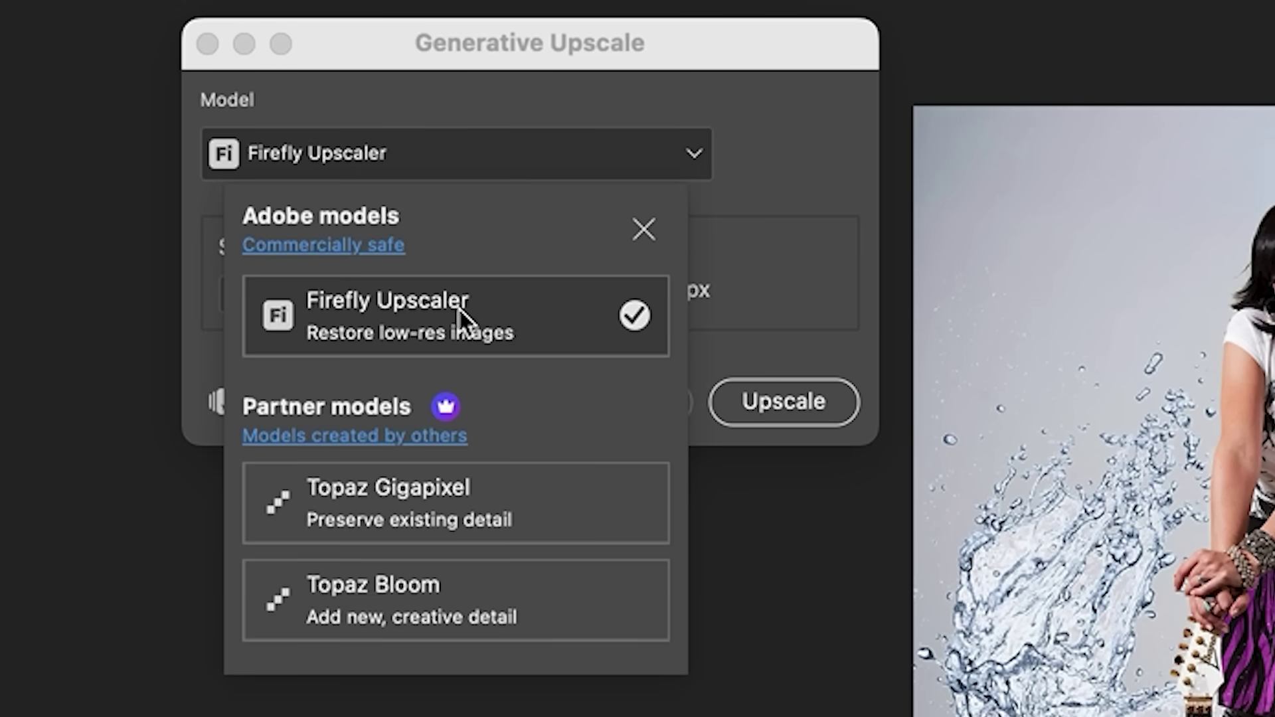
Try a 4x output scale, switch back to 2x, and list the upscaling models again.
{"action": "left_click", "coordinate": [763, 184]}
{"action": "left_click", "coordinate": [300, 286]}
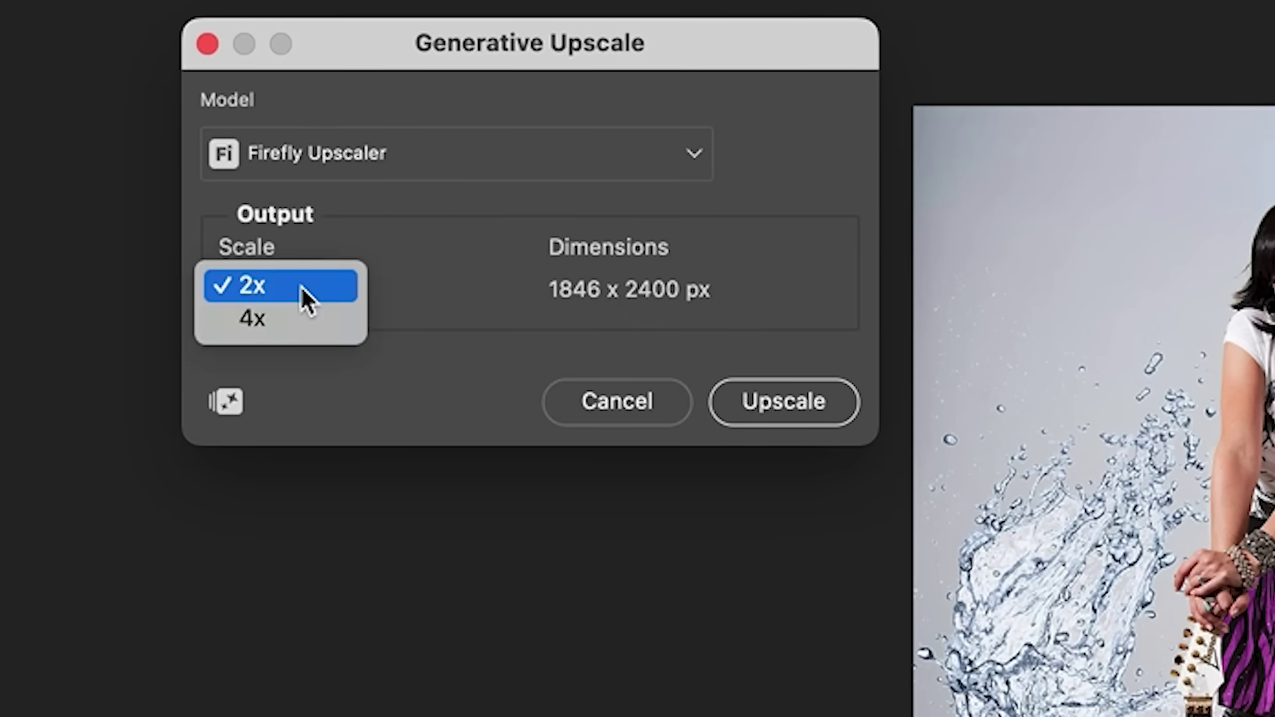
{"action": "left_click", "coordinate": [302, 308]}
{"action": "left_click", "coordinate": [300, 300]}
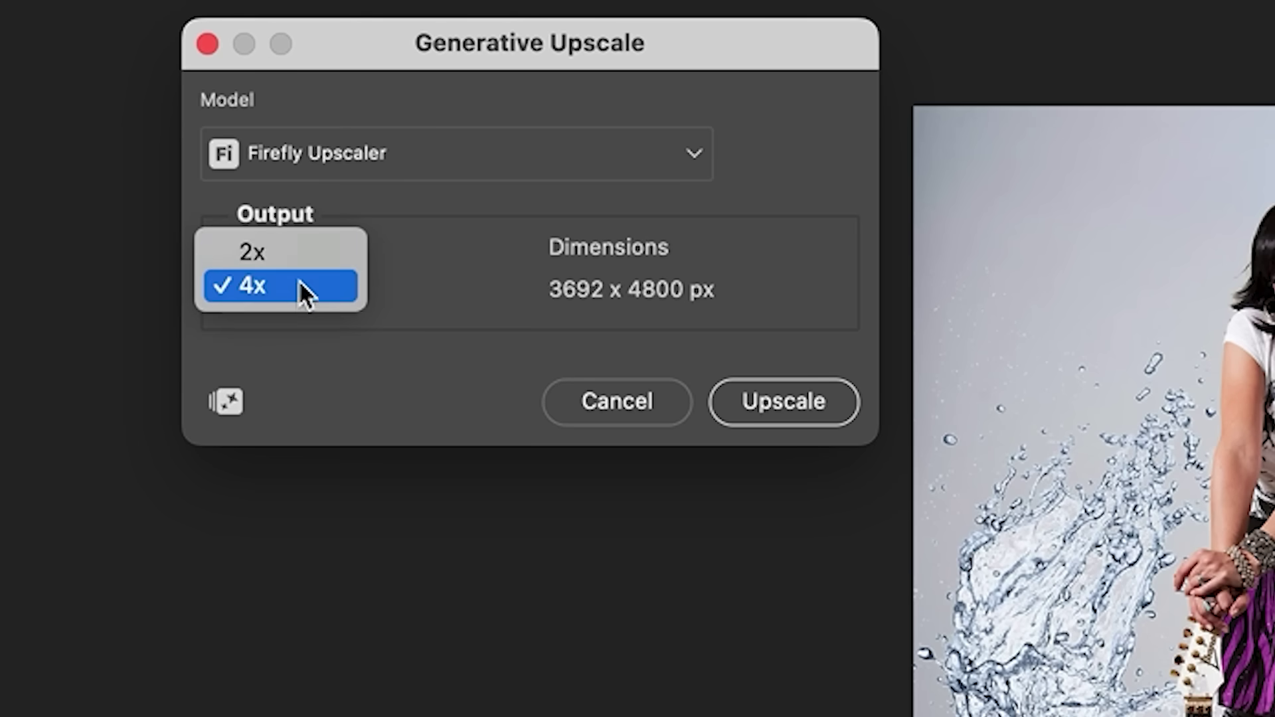
{"action": "left_click", "coordinate": [298, 258]}
{"action": "left_click", "coordinate": [380, 160]}
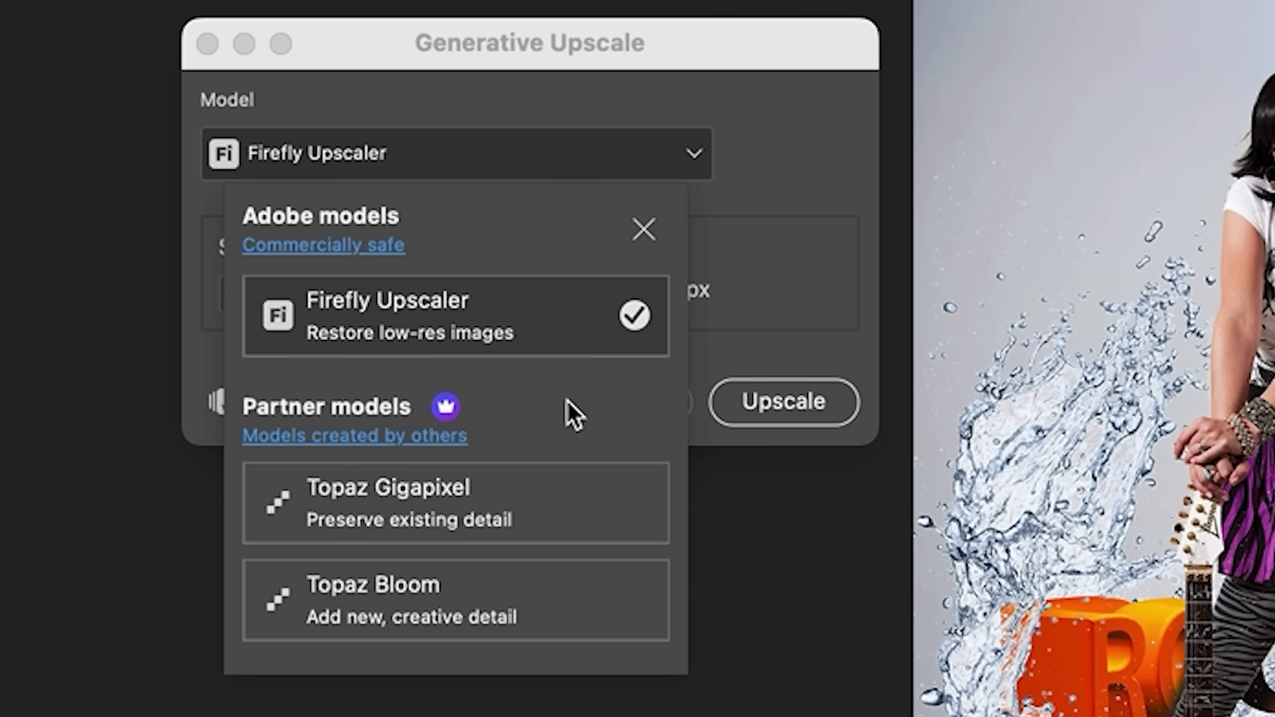
Upscale the portrait with Topaz Gigapixel at 4x (3692 x 4800 px), face recovery on.
{"action": "left_click", "coordinate": [444, 502]}
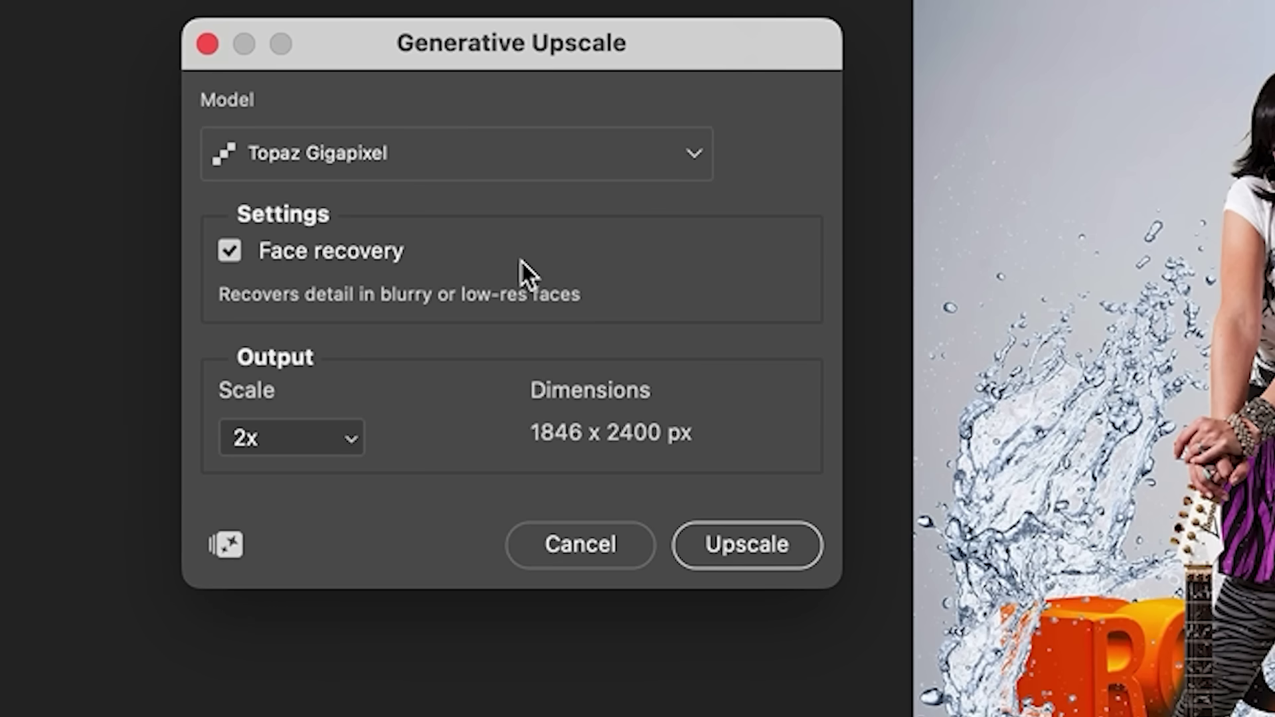
{"action": "left_click", "coordinate": [312, 431]}
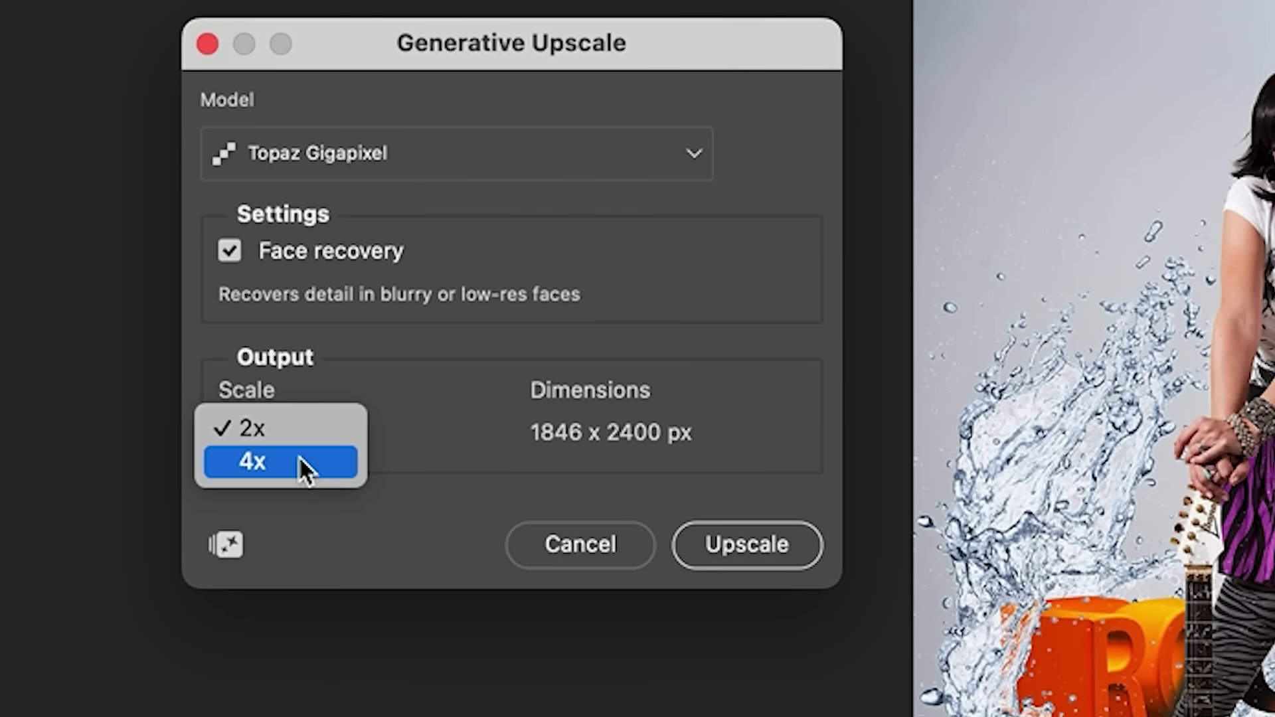
{"action": "left_click", "coordinate": [299, 467]}
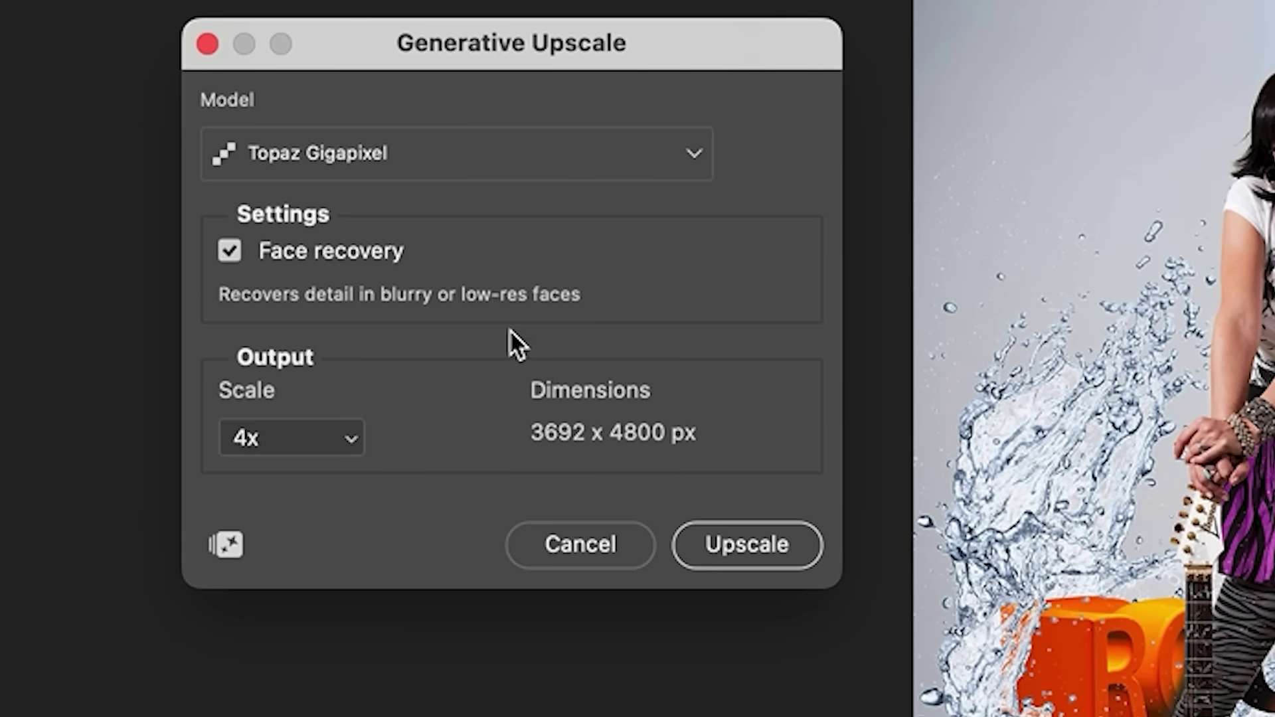
{"action": "left_click", "coordinate": [295, 437]}
{"action": "left_click", "coordinate": [276, 438]}
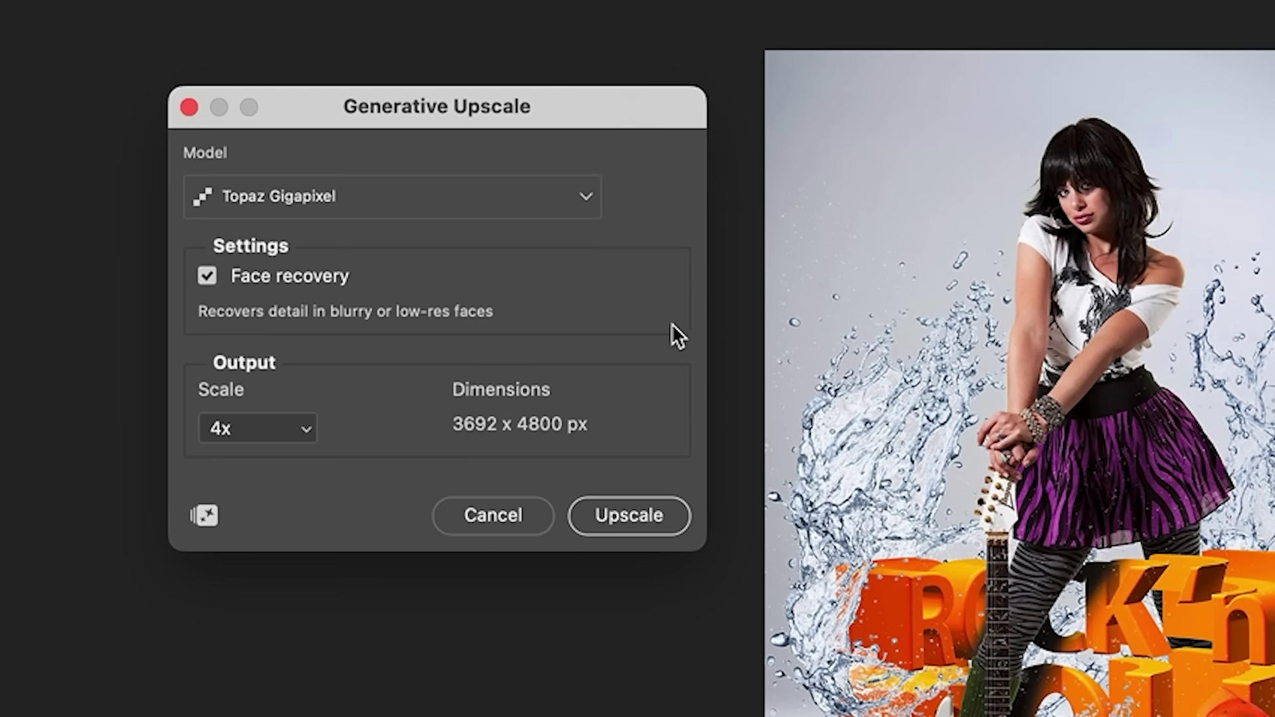
{"action": "left_click", "coordinate": [663, 521]}
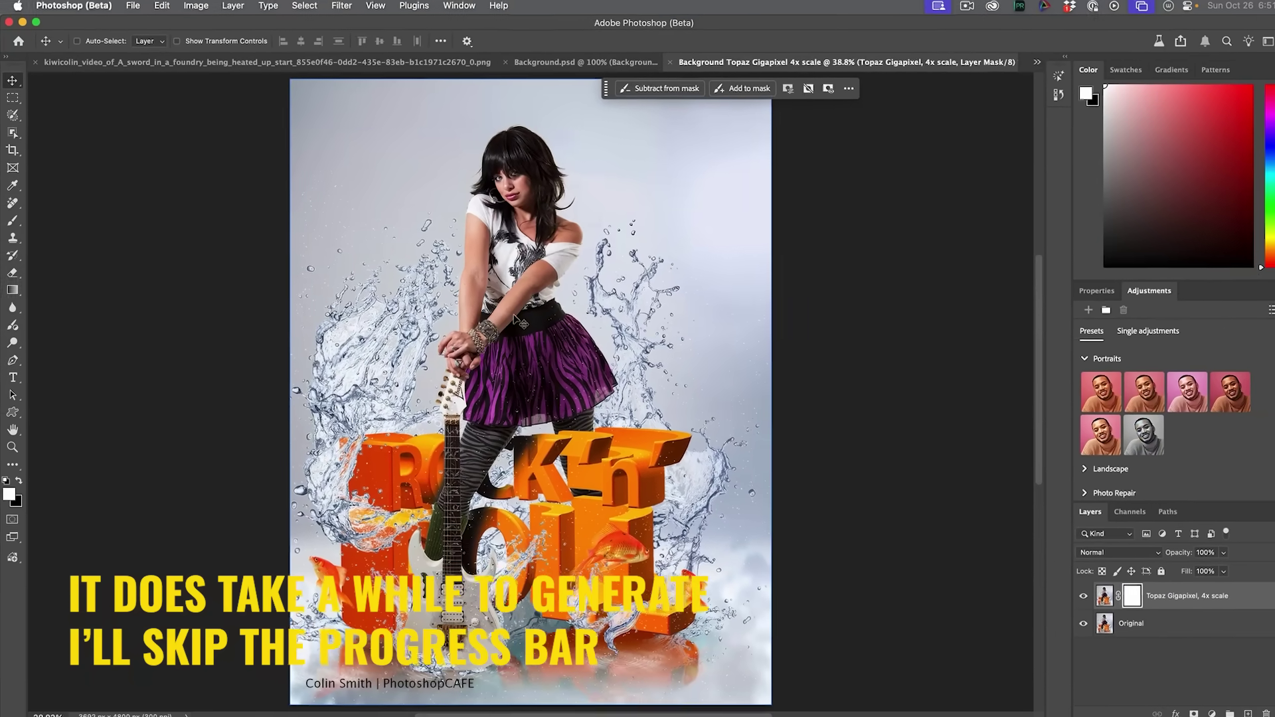
Drag the original Background.psd portrait into the new upscaled document as a layer.
{"action": "left_click", "coordinate": [575, 64]}
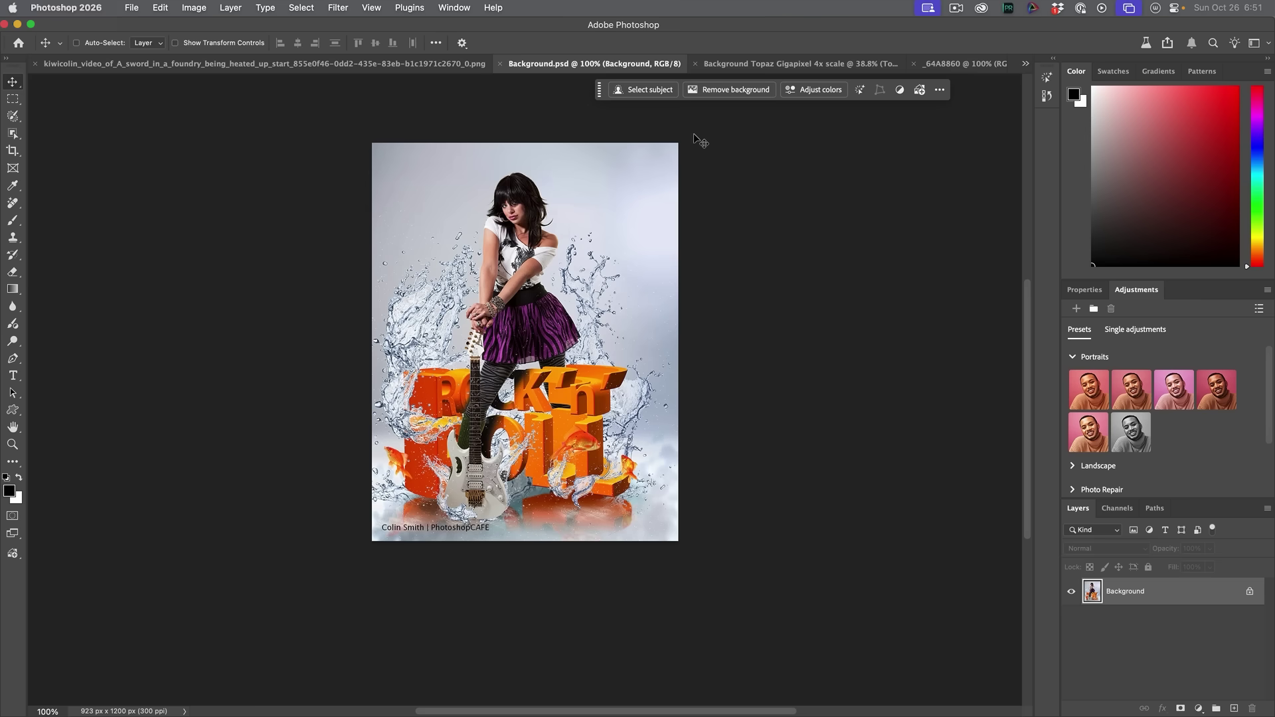
{"action": "scroll", "coordinate": [583, 185], "scroll_direction": "up", "scroll_amount": 3}
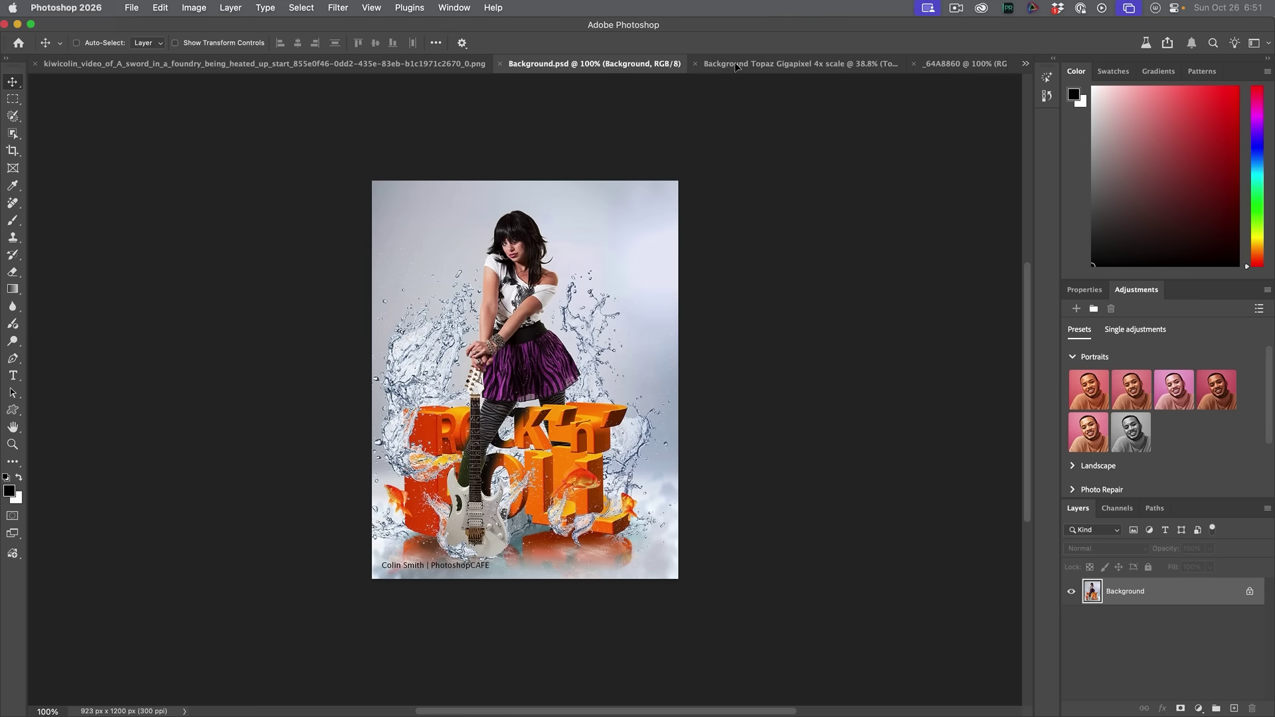
{"action": "mouse_move", "coordinate": [736, 66]}
{"action": "left_mouse_down"}
{"action": "mouse_move", "coordinate": [374, 179]}
{"action": "mouse_move", "coordinate": [340, 175]}
{"action": "left_mouse_up"}
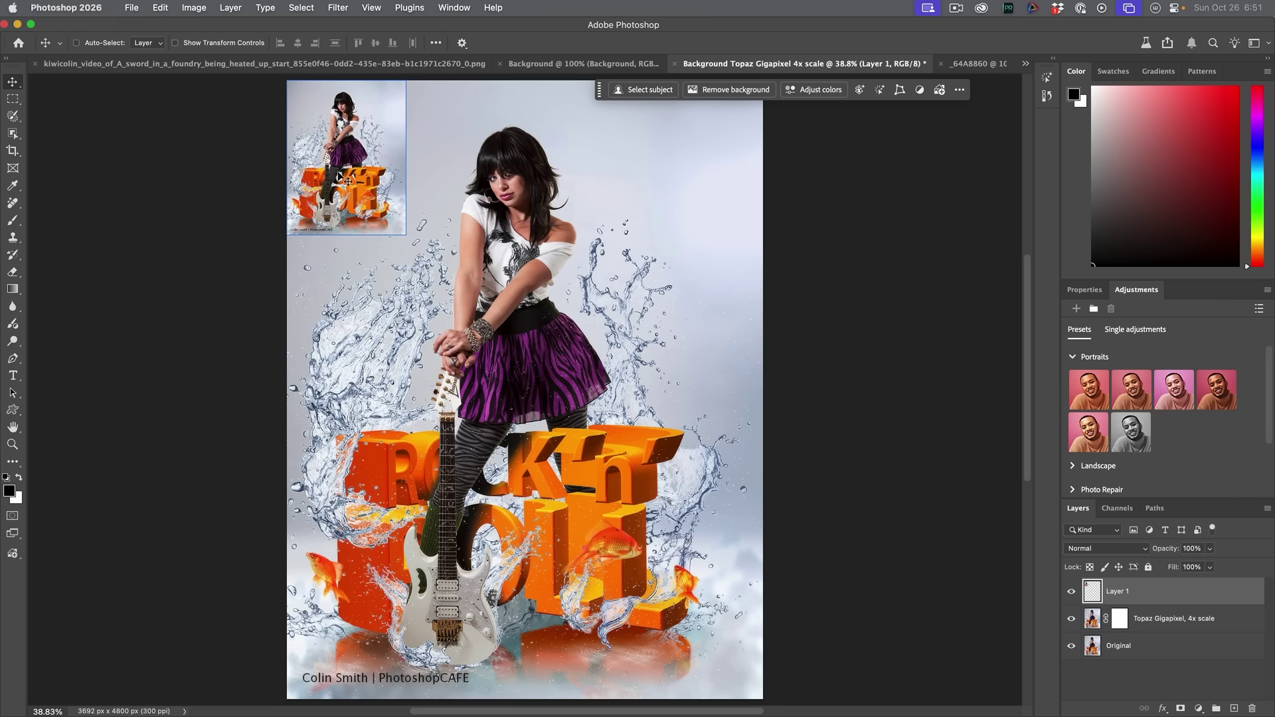
Hide Layer 1 and the Topaz Gigapixel layer so only Original shows.
{"action": "key", "text": "alt+bracketleft"}
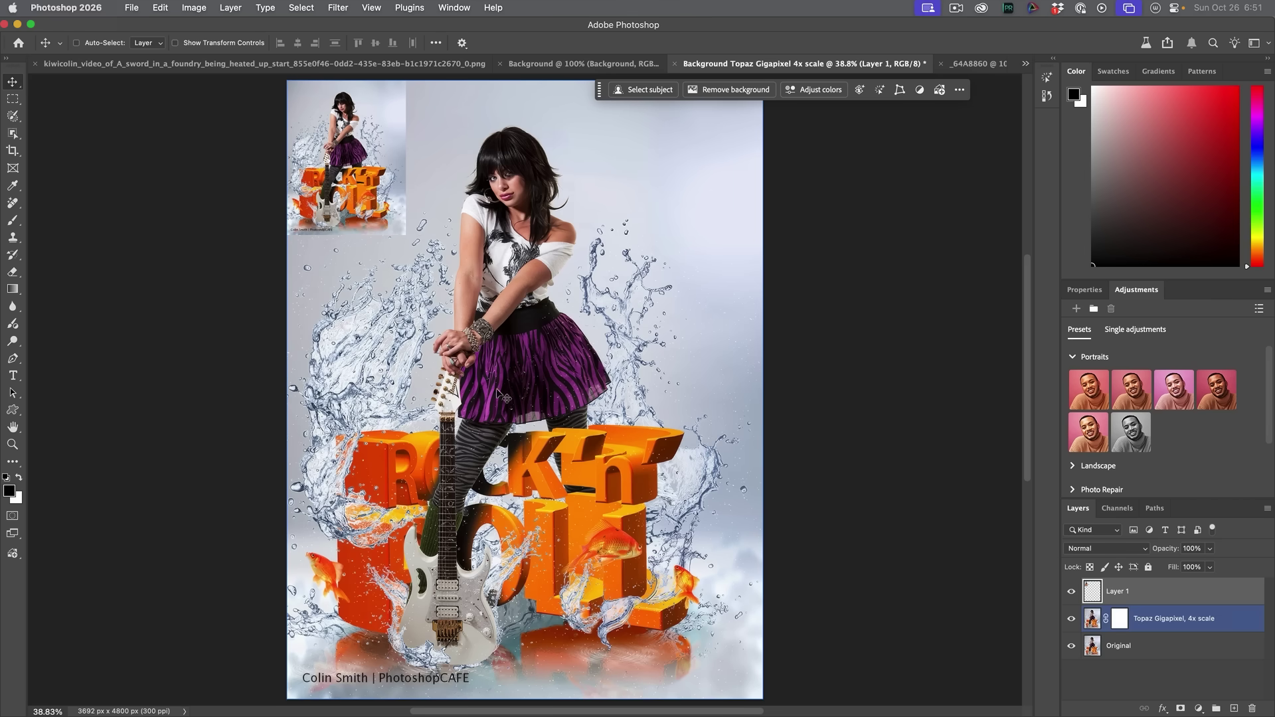
{"action": "key", "text": "alt+bracketright"}
{"action": "key", "text": "alt+bracketleft"}
{"action": "key", "text": "alt+bracketright"}
{"action": "left_click", "coordinate": [1072, 592]}
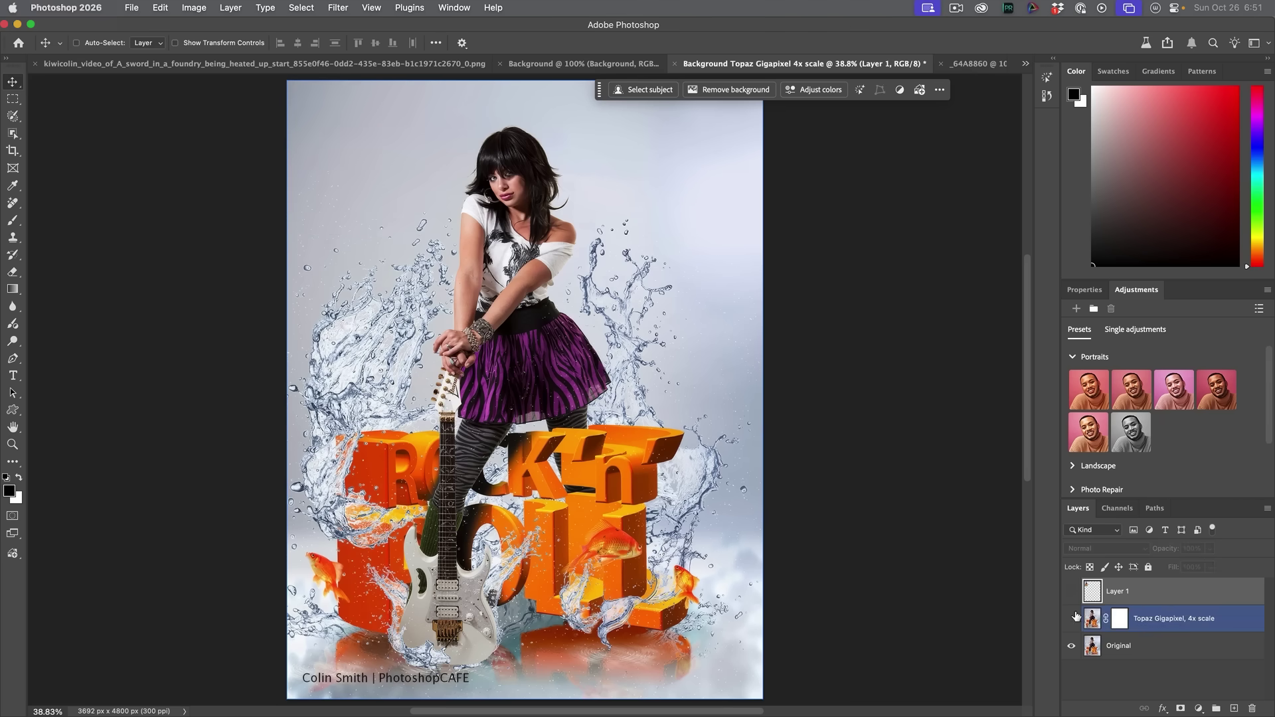
{"action": "left_click", "coordinate": [1071, 619]}
{"action": "left_click", "coordinate": [1095, 643]}
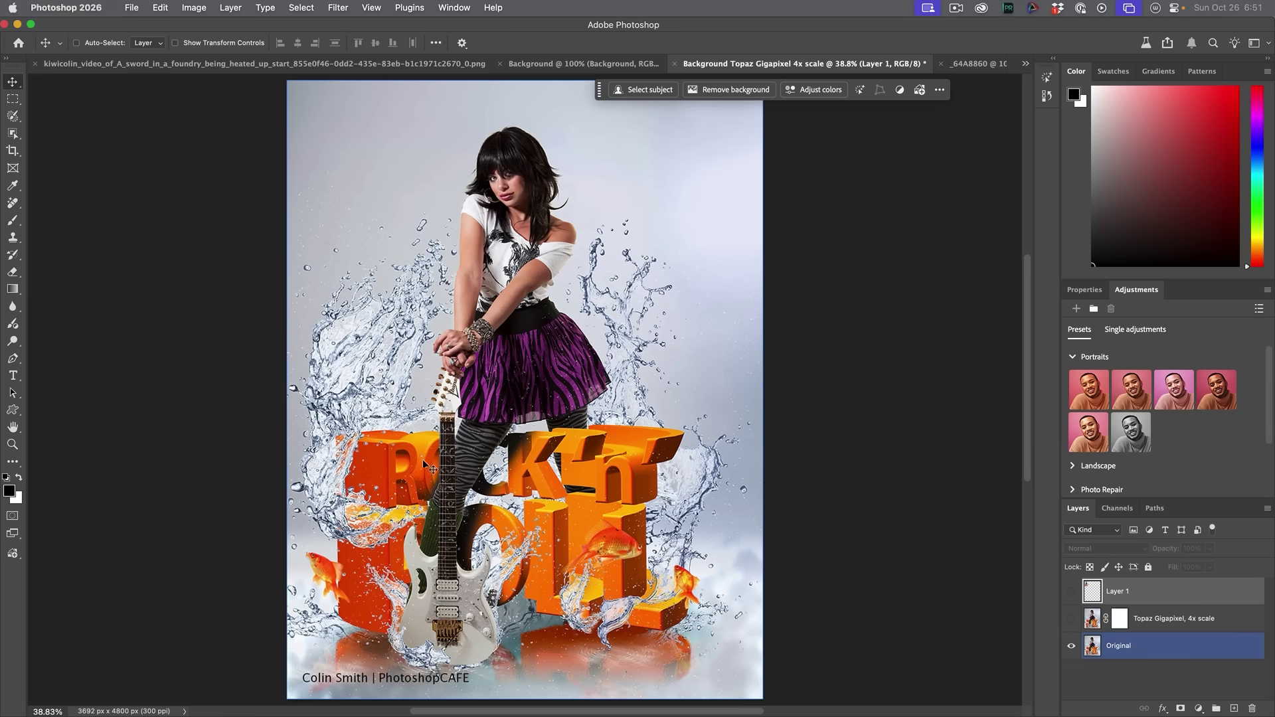
{"action": "left_click", "coordinate": [91, 437]}
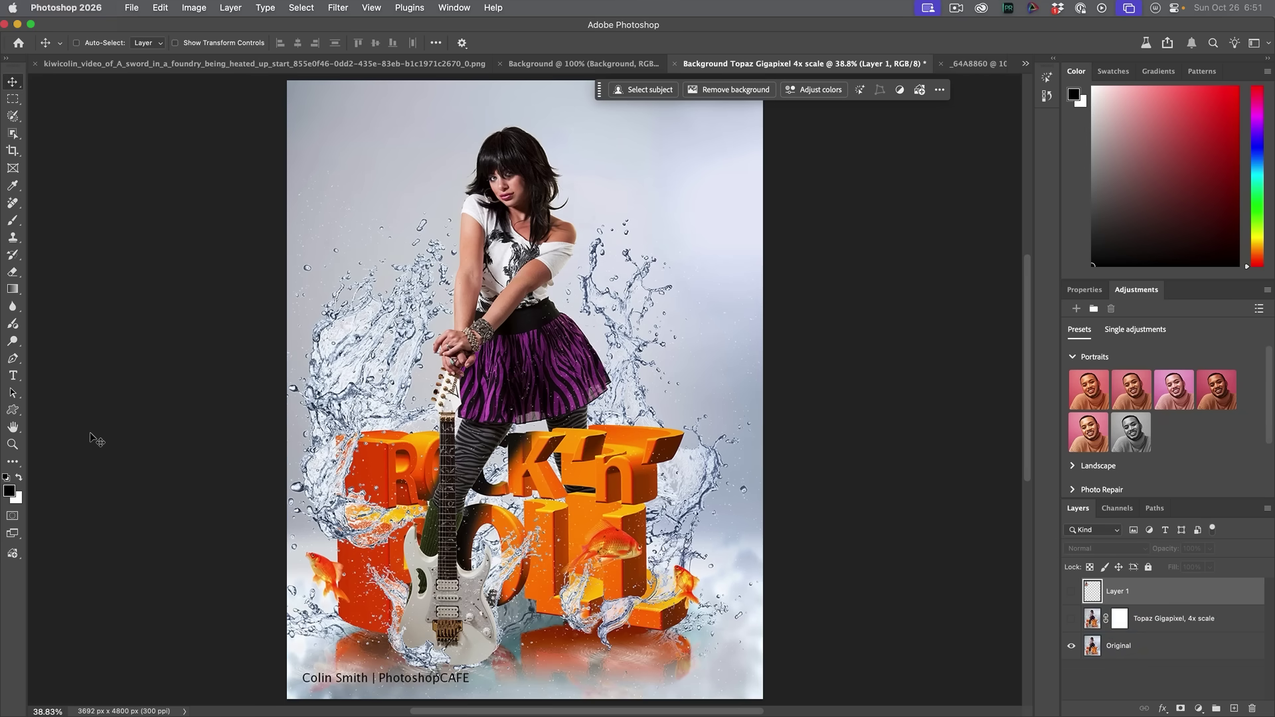
At 100% zoom on the face, toggle the Topaz Gigapixel layer against Original.
{"action": "double_click", "coordinate": [12, 445]}
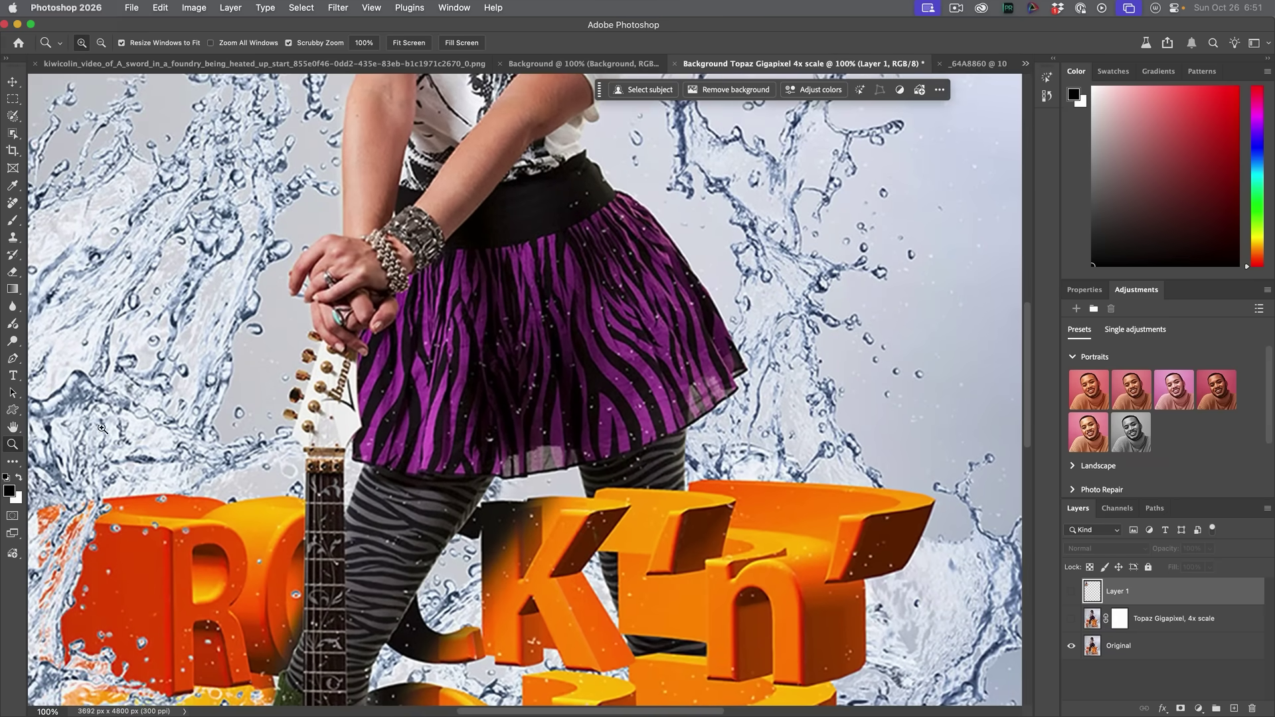
{"action": "left_click_drag", "start_coordinate": [414, 239], "coordinate": [435, 546]}
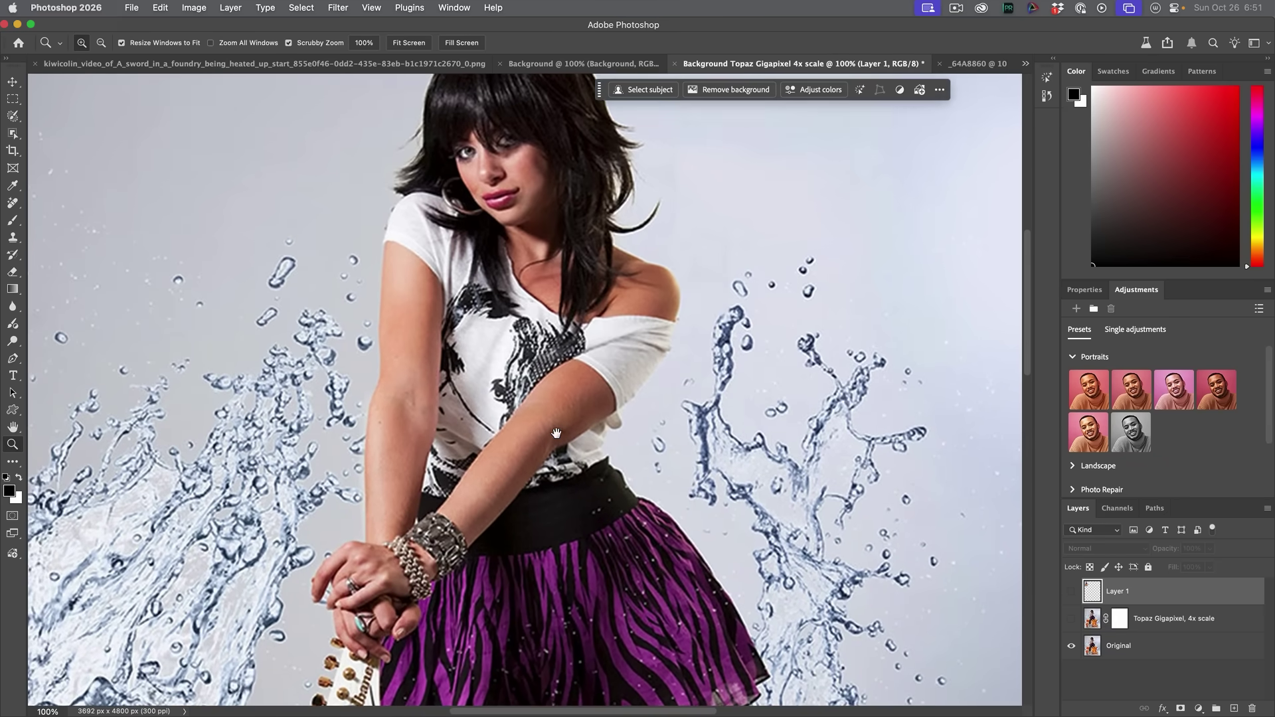
{"action": "left_click_drag", "start_coordinate": [555, 430], "coordinate": [556, 486]}
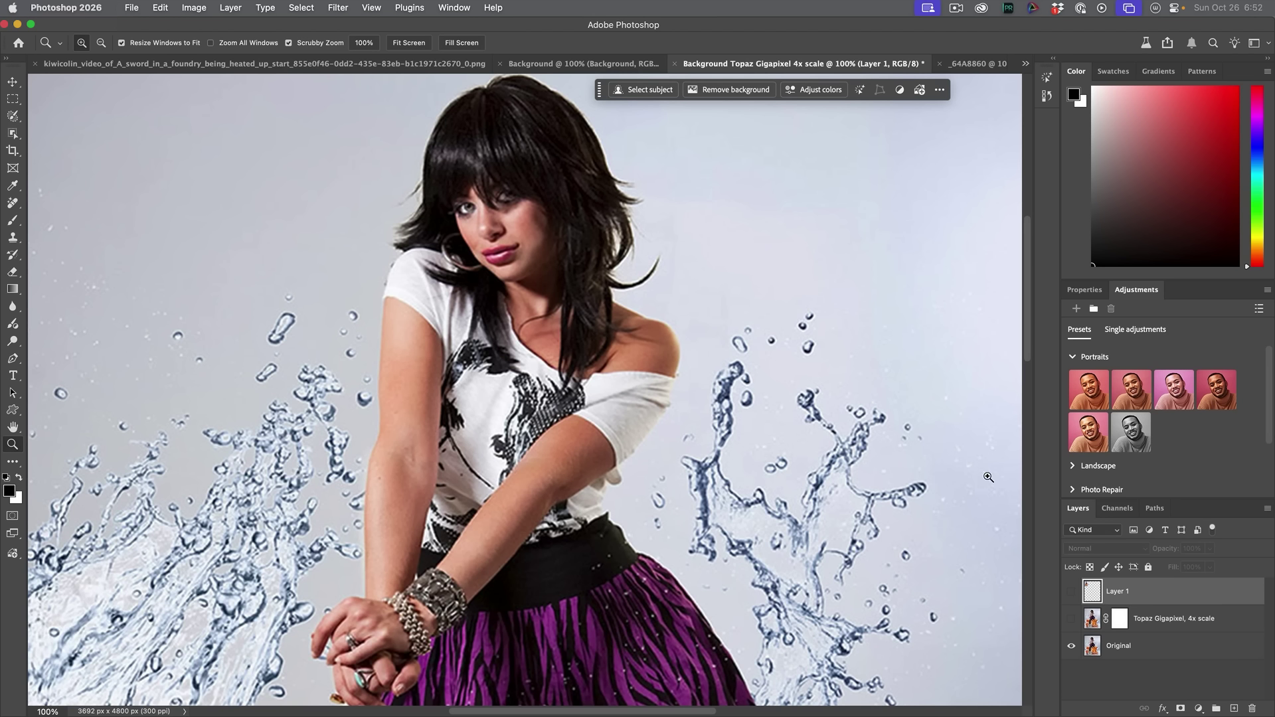
{"action": "left_click", "coordinate": [1072, 619]}
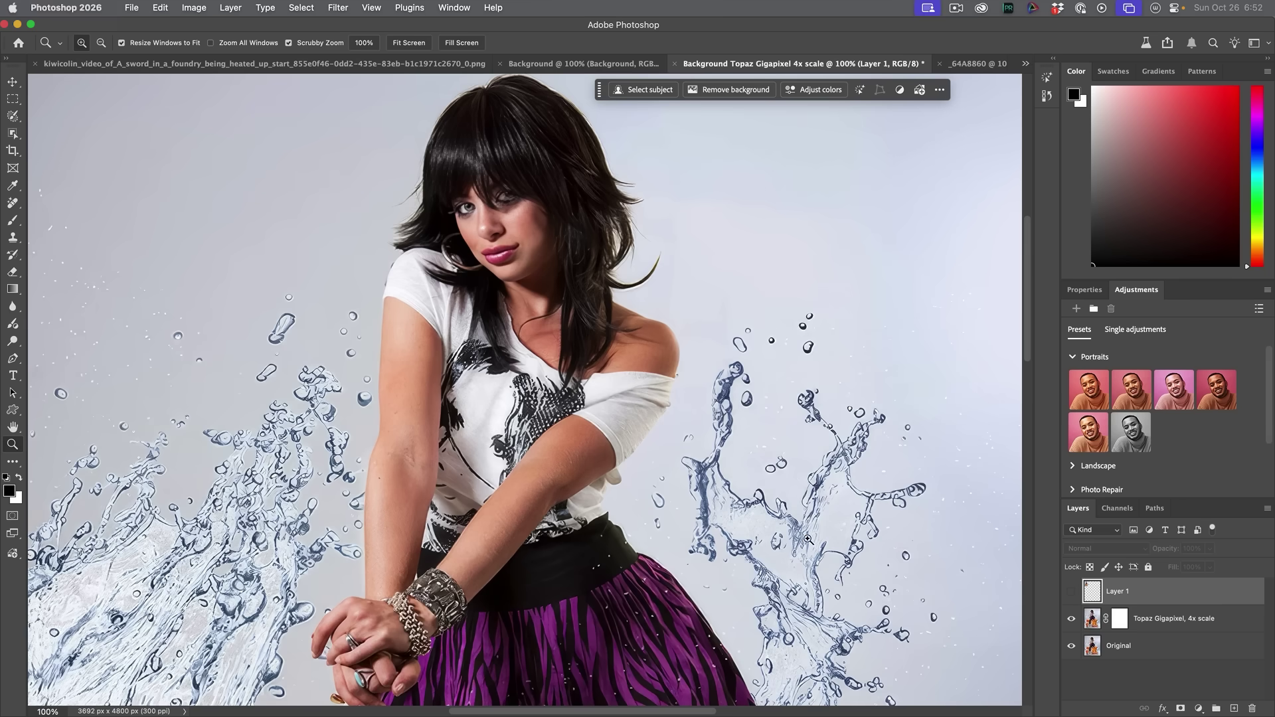
{"action": "left_click", "coordinate": [1073, 619]}
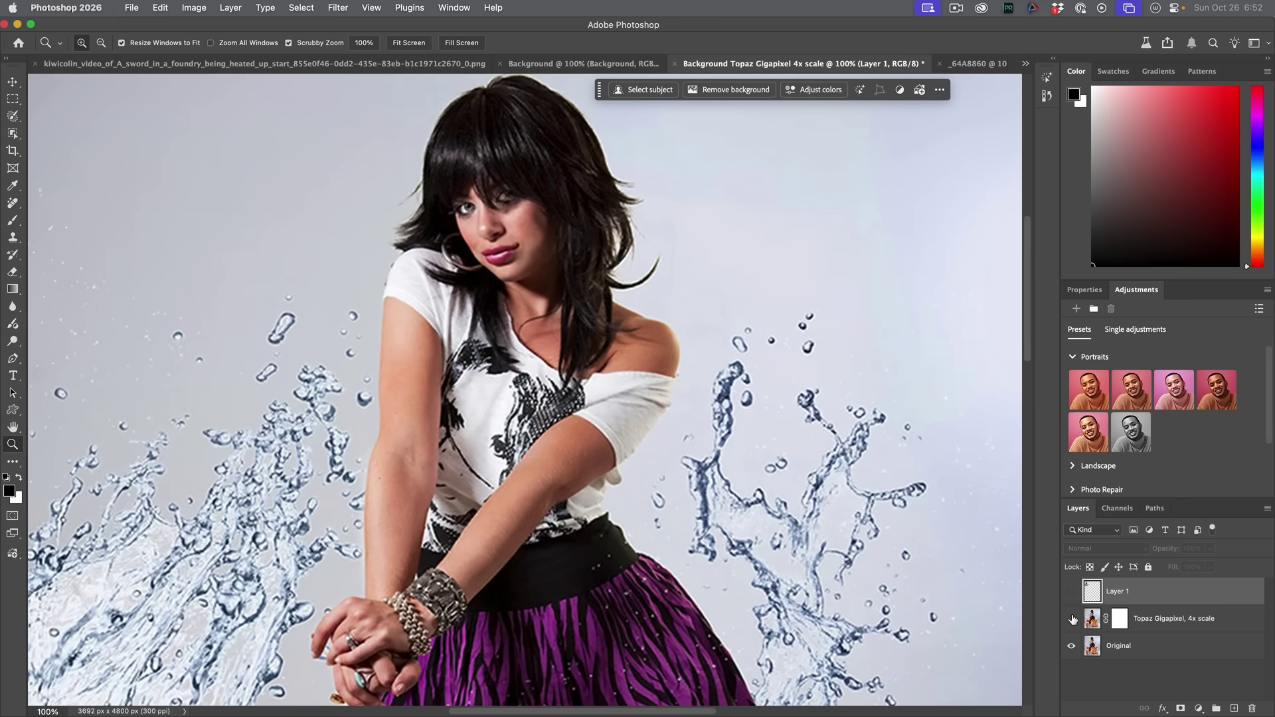
{"action": "left_click", "coordinate": [1072, 619]}
Compare Gigapixel and Original on the skirt, guitar and water detail by toggling the layer.
{"action": "left_click_drag", "start_coordinate": [553, 529], "coordinate": [512, 304]}
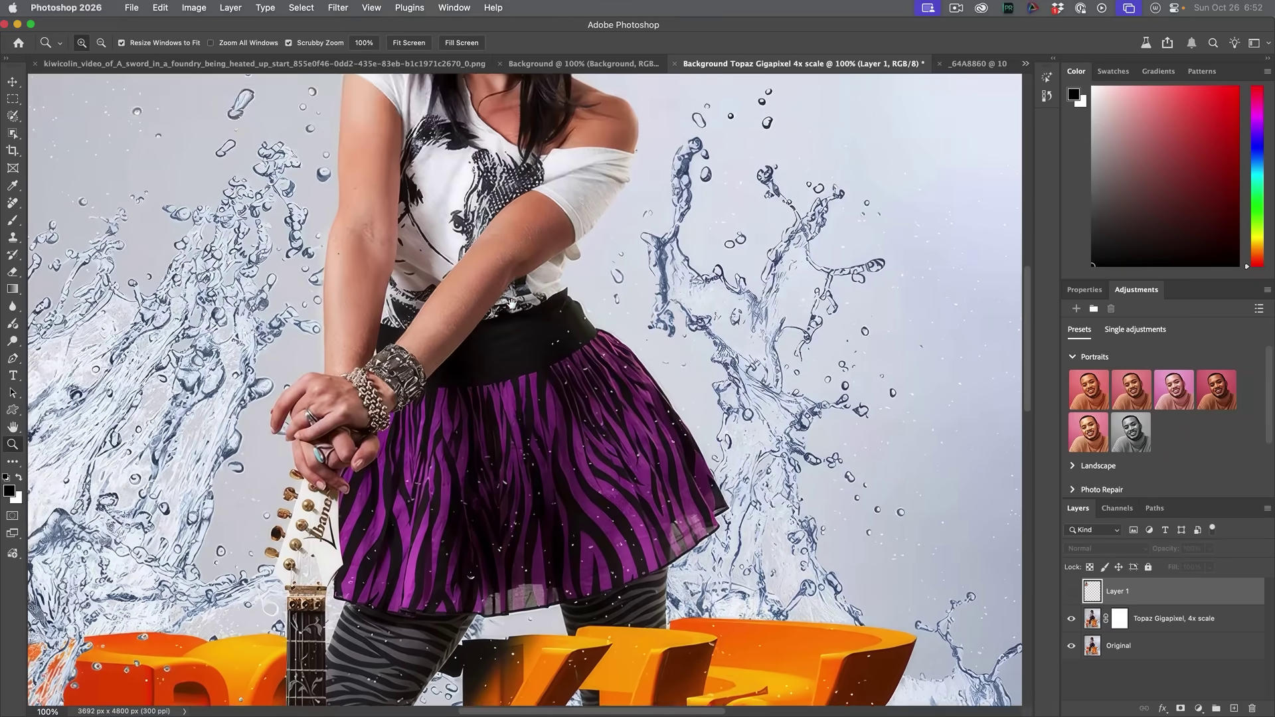
{"action": "scroll", "coordinate": [588, 318], "scroll_direction": "down", "scroll_amount": 8}
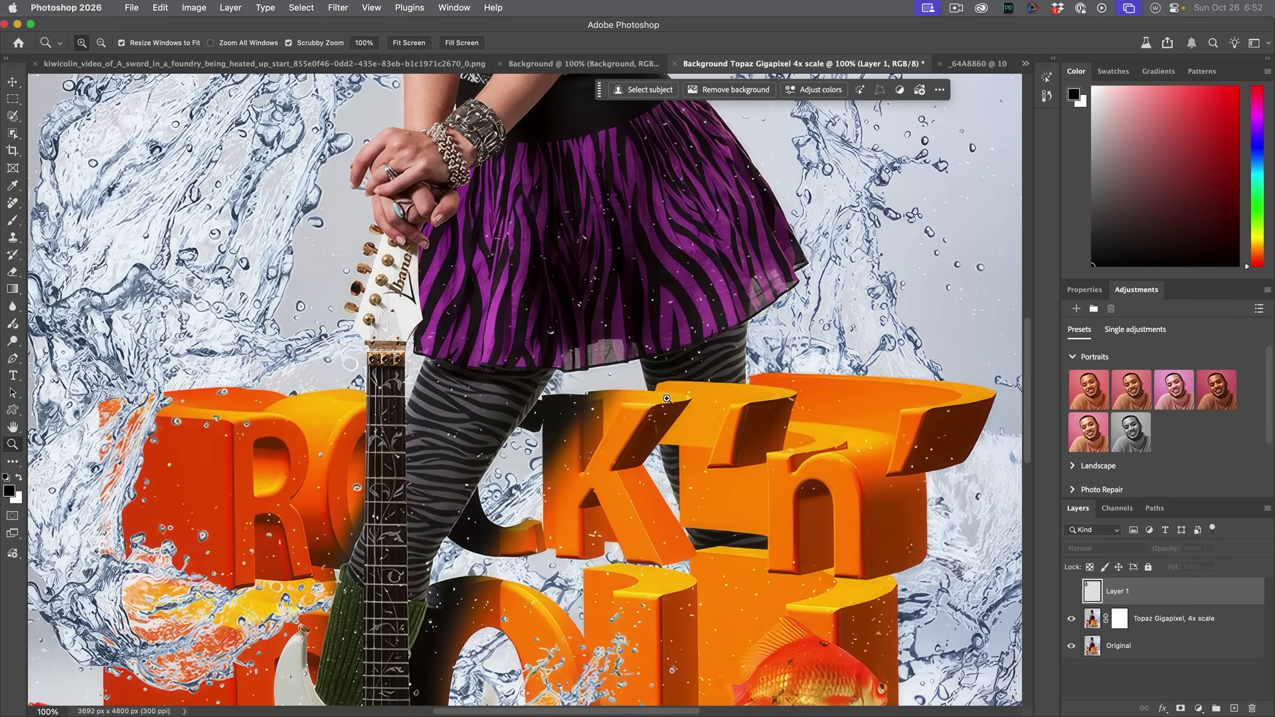
{"action": "left_click", "coordinate": [1072, 619]}
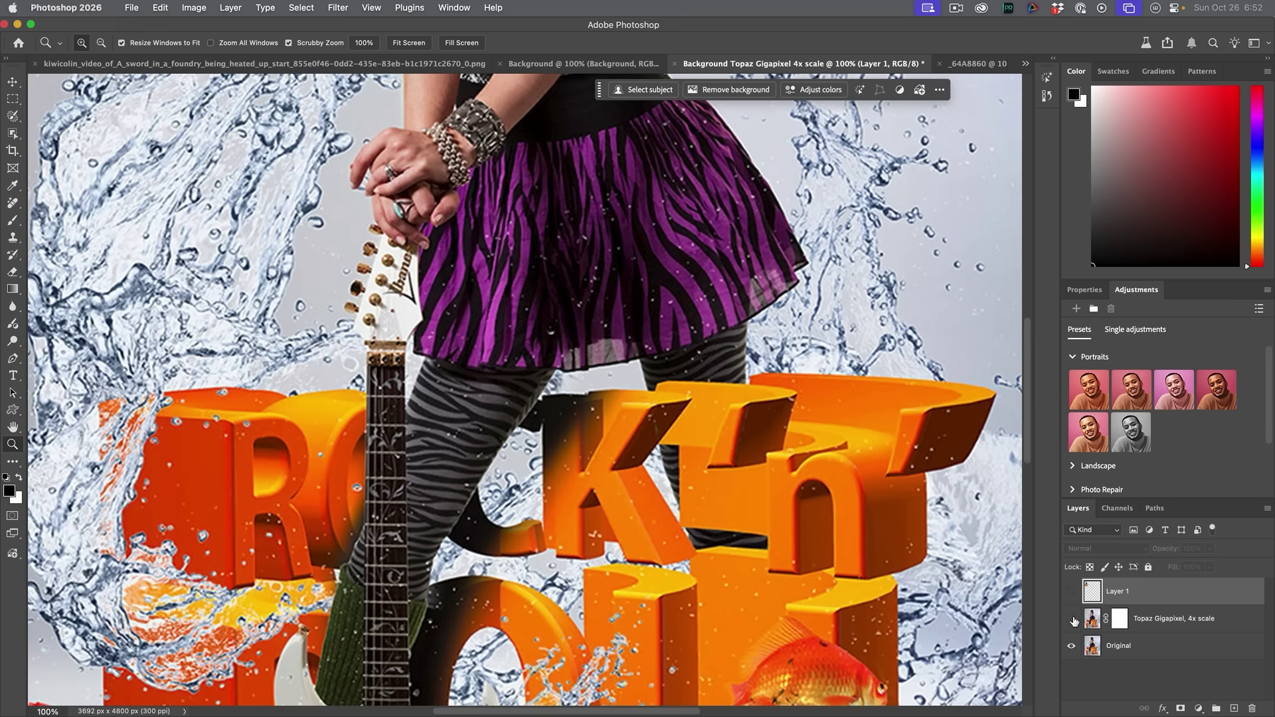
{"action": "left_click", "coordinate": [1071, 619]}
{"action": "left_click", "coordinate": [1071, 619]}
{"action": "left_click", "coordinate": [1072, 619]}
{"action": "left_click", "coordinate": [1071, 619]}
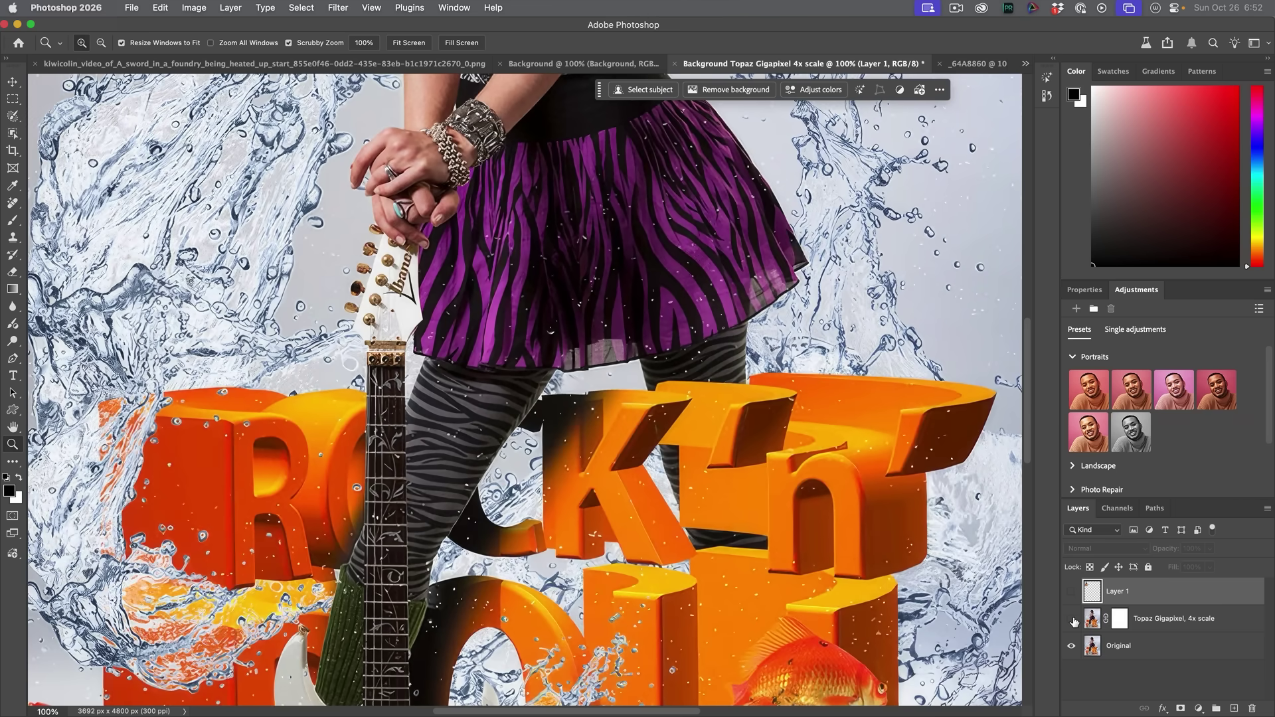
{"action": "left_click", "coordinate": [1071, 619]}
Compare the Gigapixel upscale with Original on the guitar body and bottom edge.
{"action": "left_click_drag", "start_coordinate": [533, 488], "coordinate": [514, 352]}
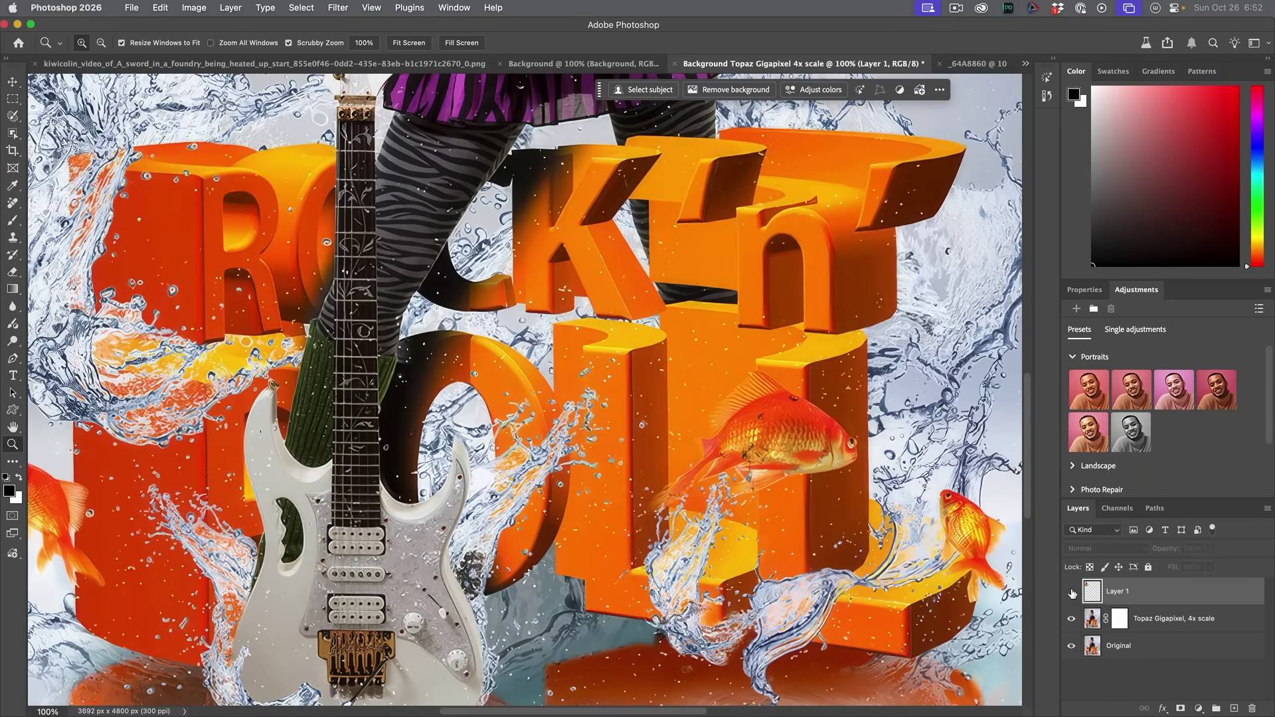
{"action": "left_click", "coordinate": [1071, 619]}
{"action": "left_click_drag", "start_coordinate": [446, 593], "coordinate": [504, 426]}
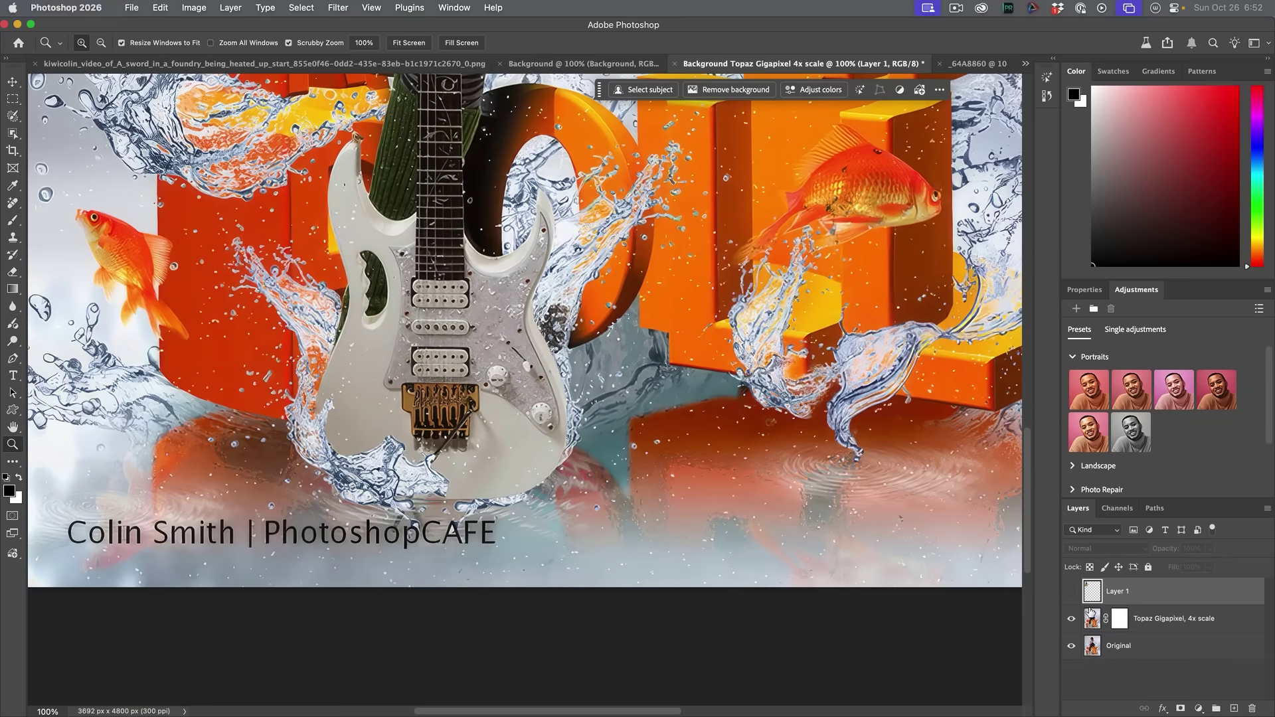
{"action": "left_click", "coordinate": [1071, 619]}
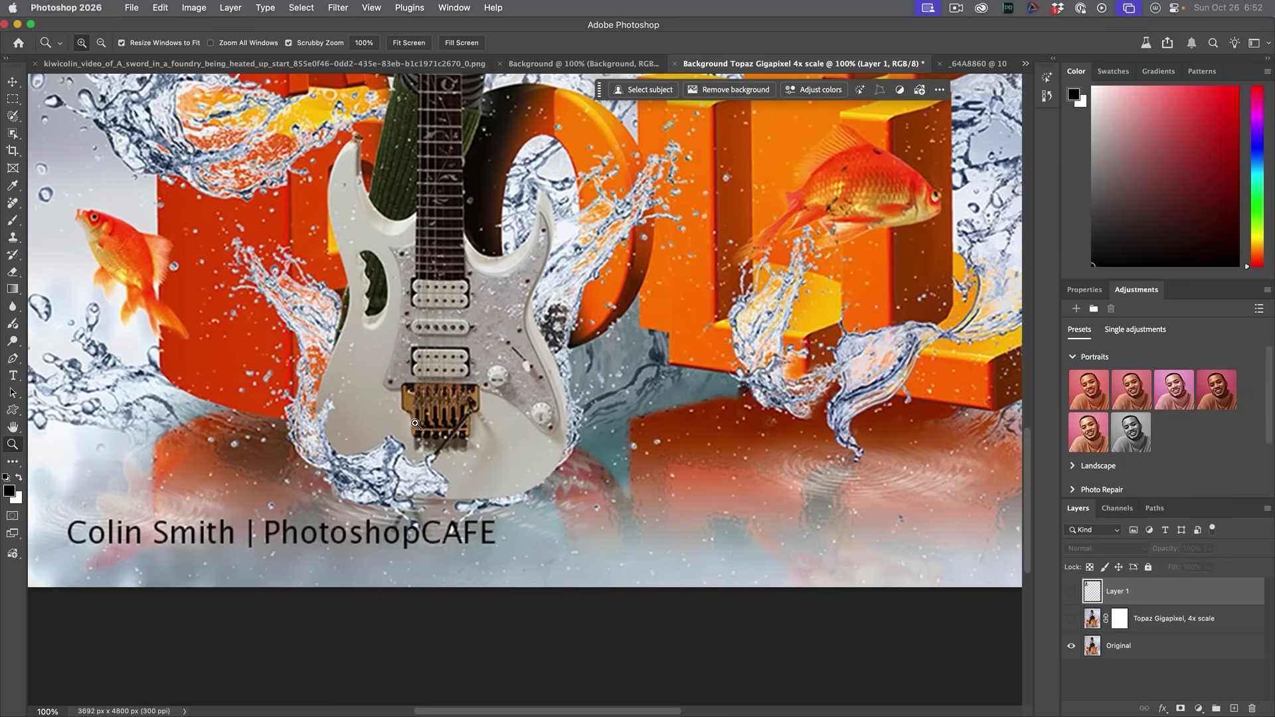
{"action": "left_click", "coordinate": [1072, 619]}
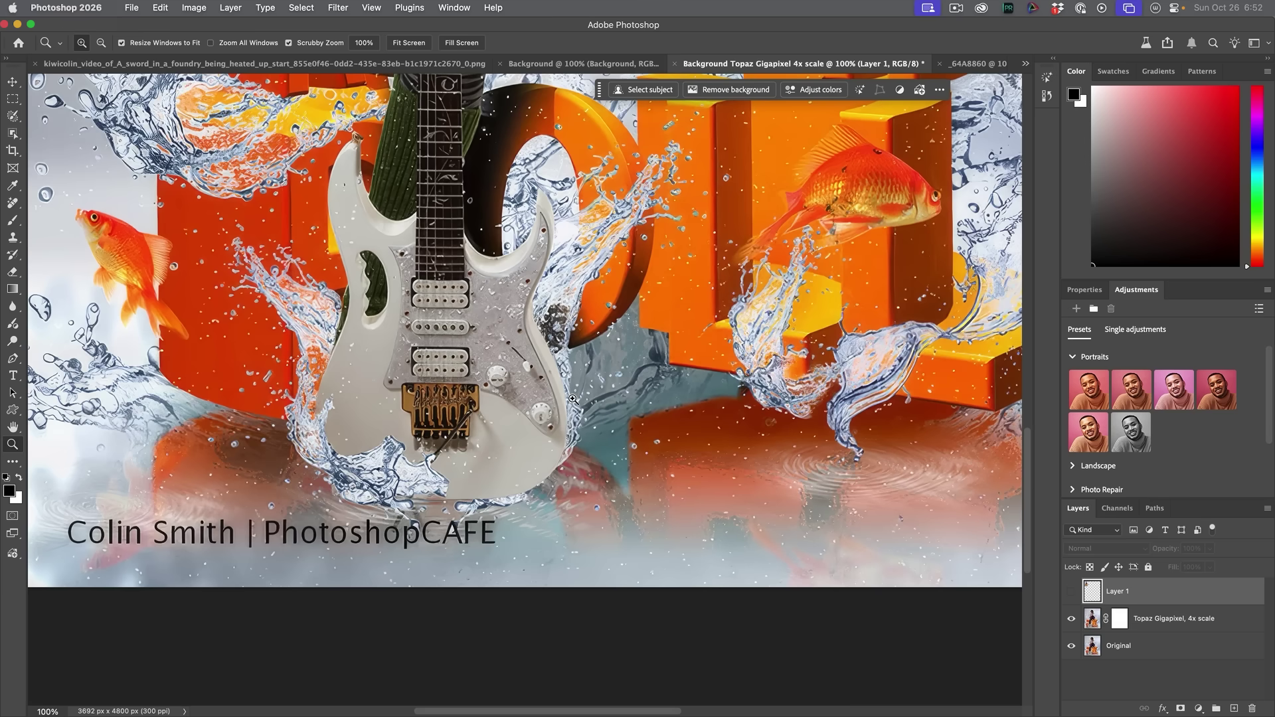
Fit the guitar poster on screen and switch to the _64A8860 violin portrait document.
{"action": "left_click_drag", "start_coordinate": [662, 328], "coordinate": [632, 396]}
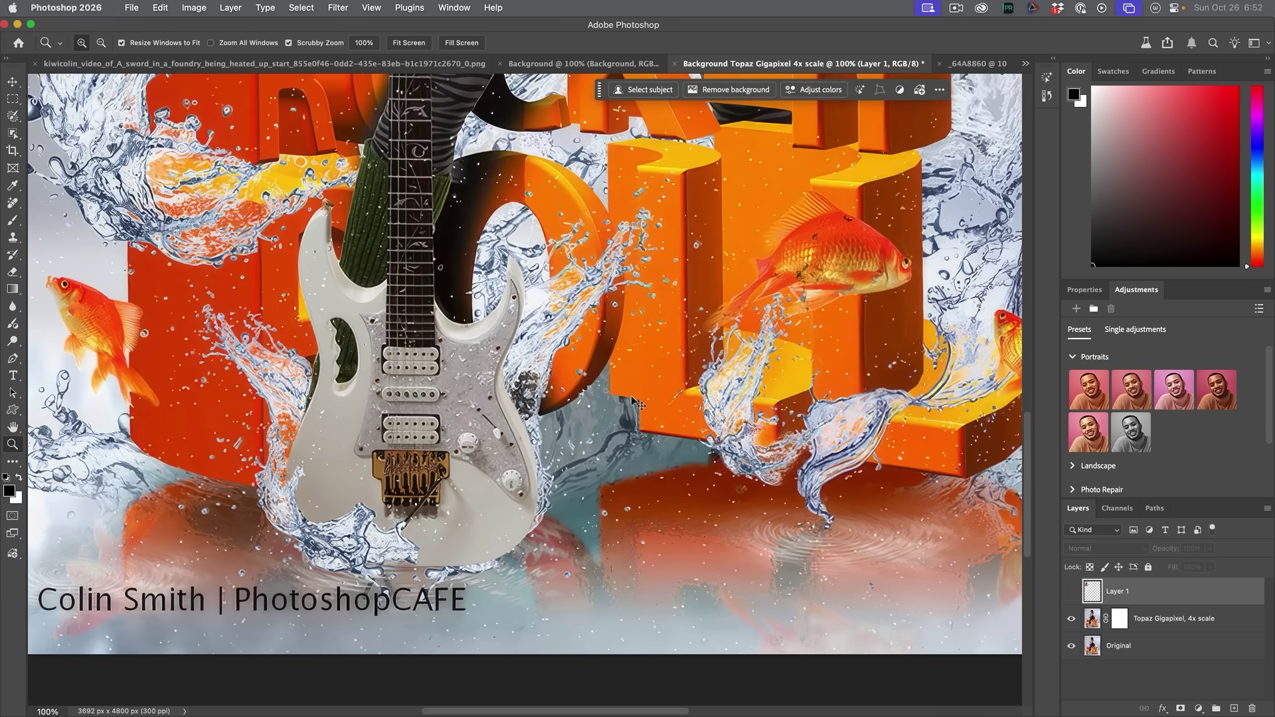
{"action": "key", "text": "super+0"}
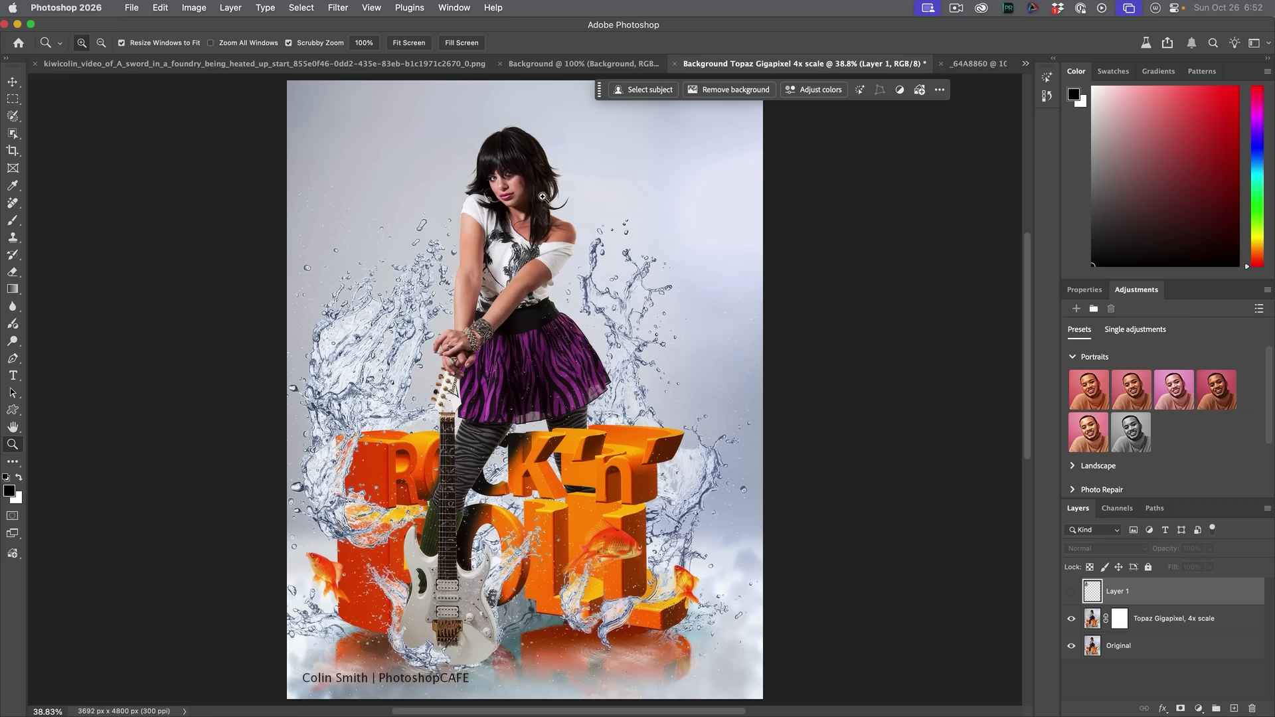
{"action": "key", "text": "ctrl+Tab"}
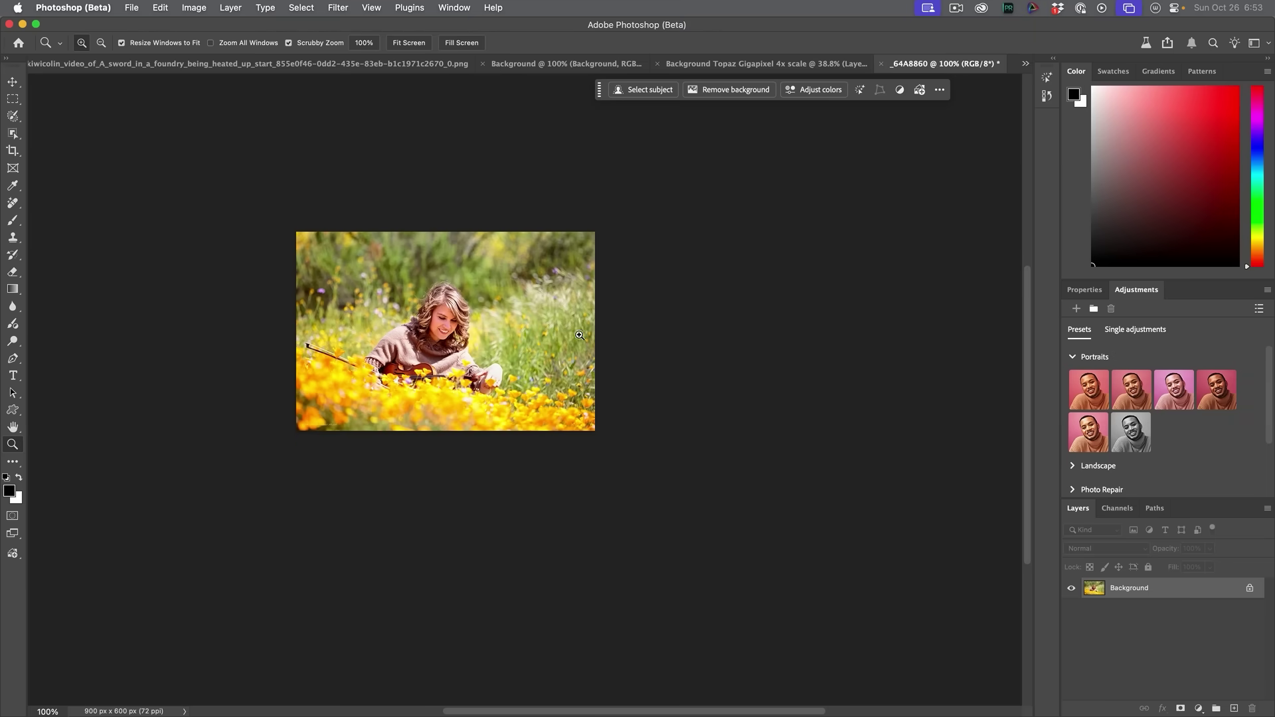
Open Generative Upscale for the violin portrait with Topaz Gigapixel at 4x.
{"action": "left_click", "coordinate": [194, 7]}
{"action": "left_click", "coordinate": [242, 223]}
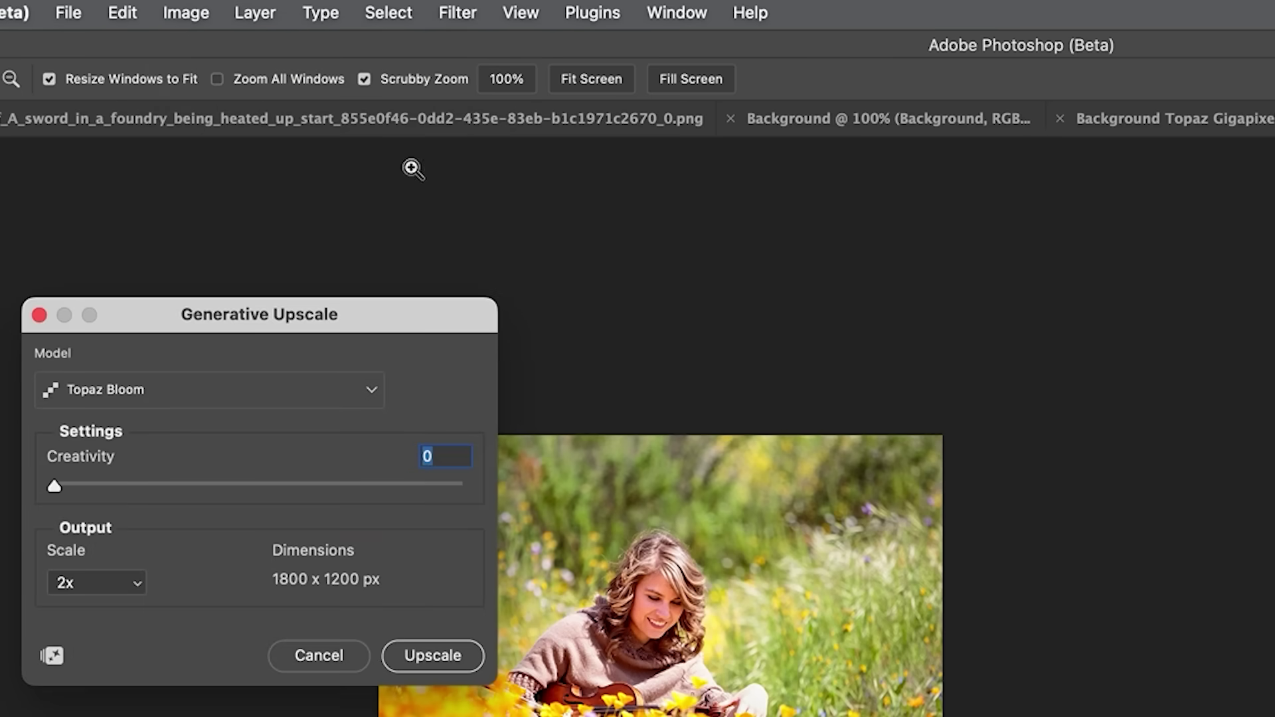
{"action": "left_click", "coordinate": [153, 389]}
{"action": "left_click", "coordinate": [167, 627]}
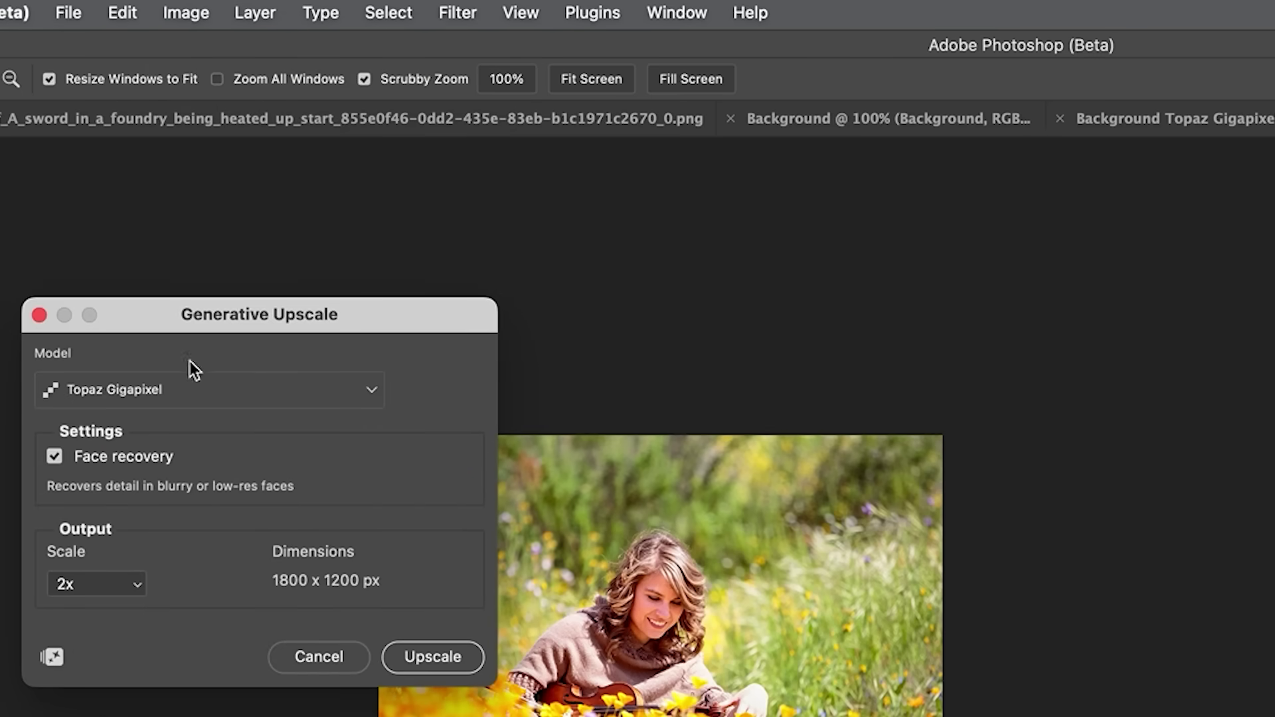
{"action": "left_click", "coordinate": [110, 582]}
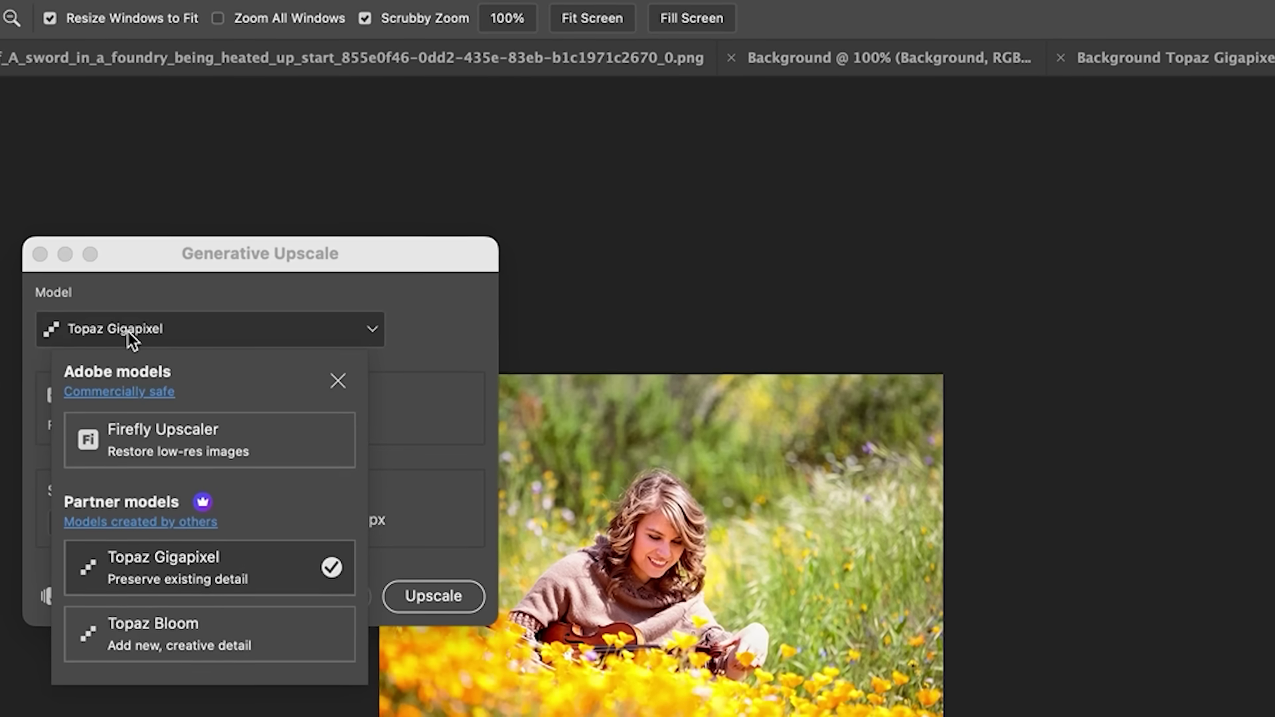
Switch the upscale model to Topaz Bloom and raise creativity to about 4.
{"action": "left_click", "coordinate": [192, 617]}
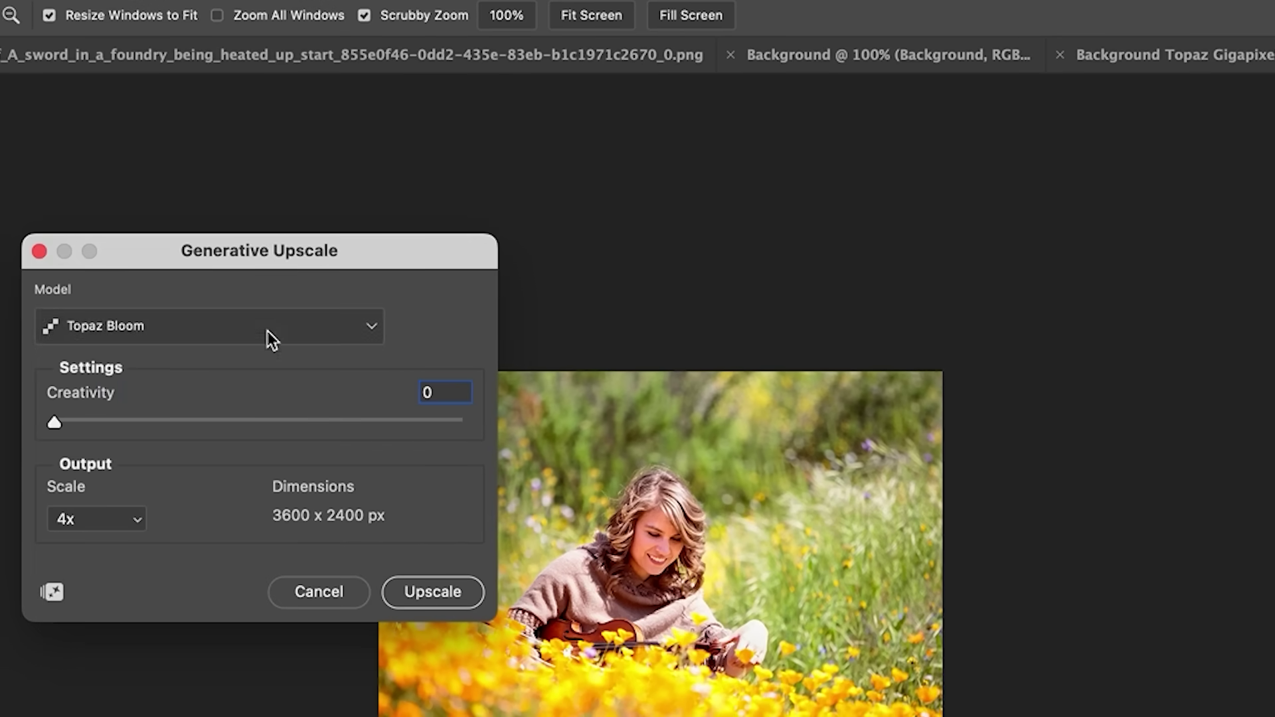
{"action": "left_click", "coordinate": [153, 332]}
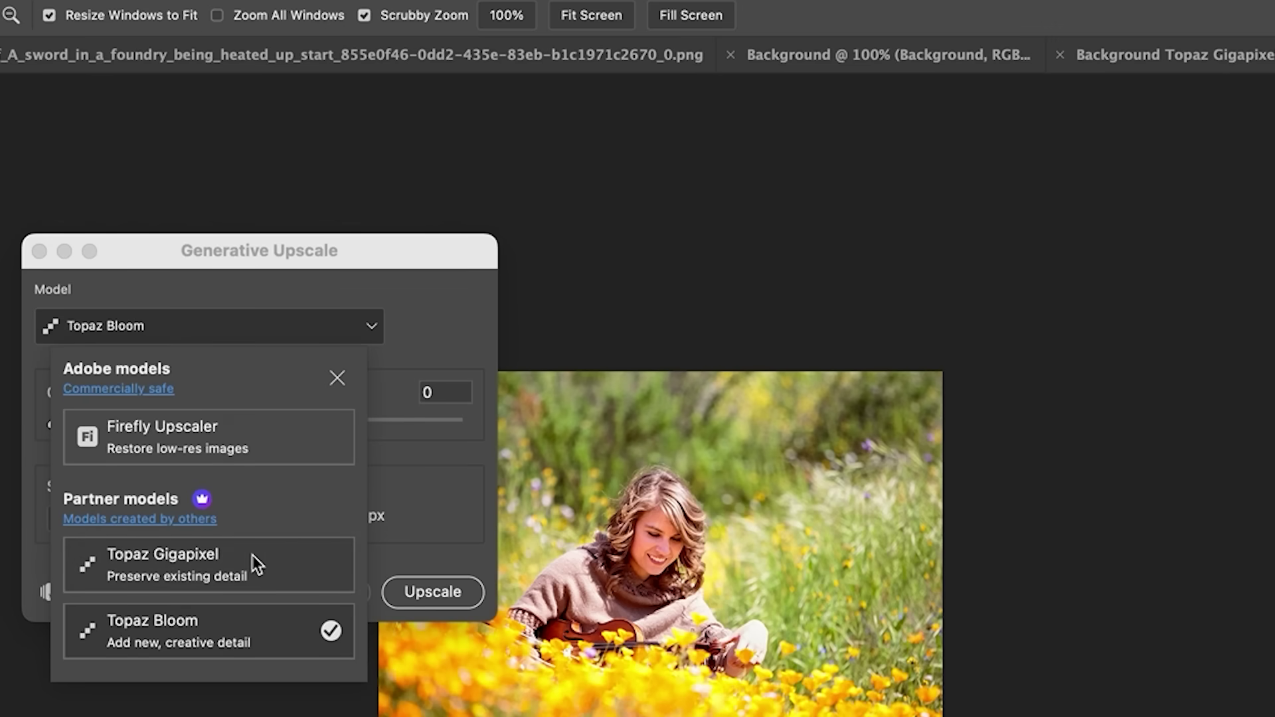
{"action": "left_click", "coordinate": [256, 621]}
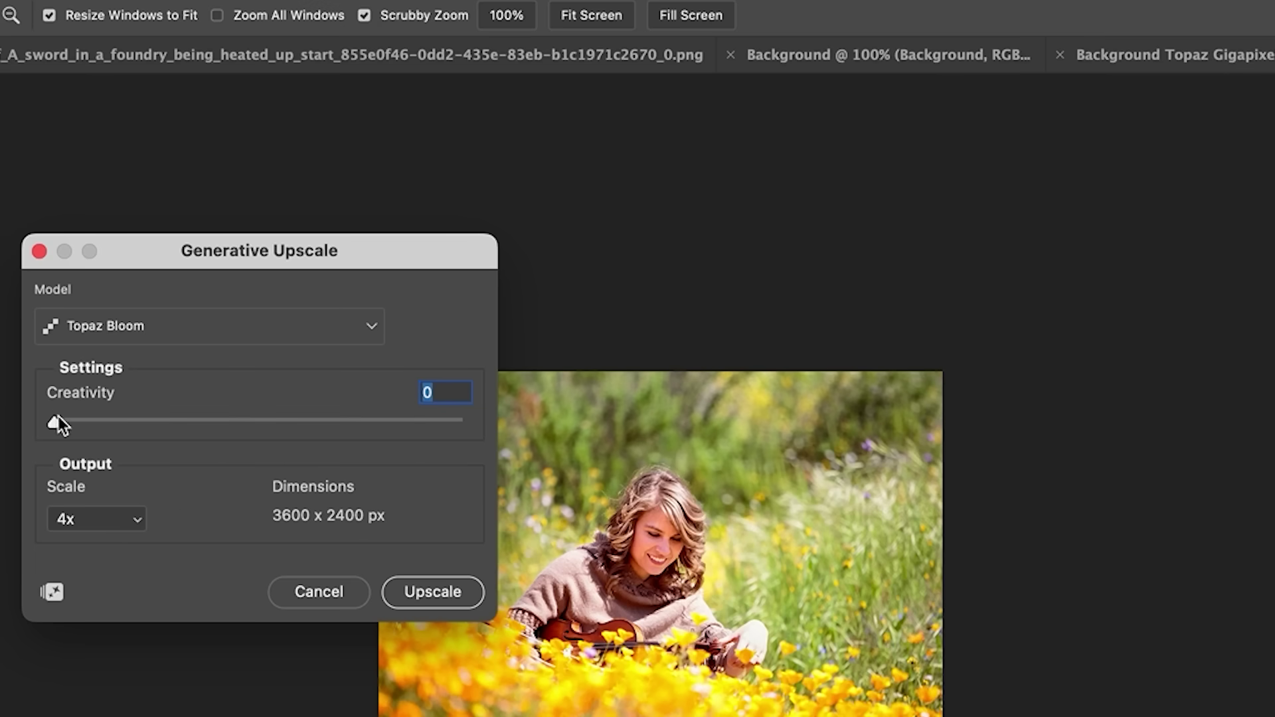
{"action": "left_click_drag", "start_coordinate": [57, 421], "coordinate": [207, 424]}
Reset Topaz Bloom creativity to 0, then push it to the maximum of 10.
{"action": "left_click_drag", "start_coordinate": [258, 424], "coordinate": [6, 419]}
{"action": "left_click_drag", "start_coordinate": [55, 423], "coordinate": [476, 429]}
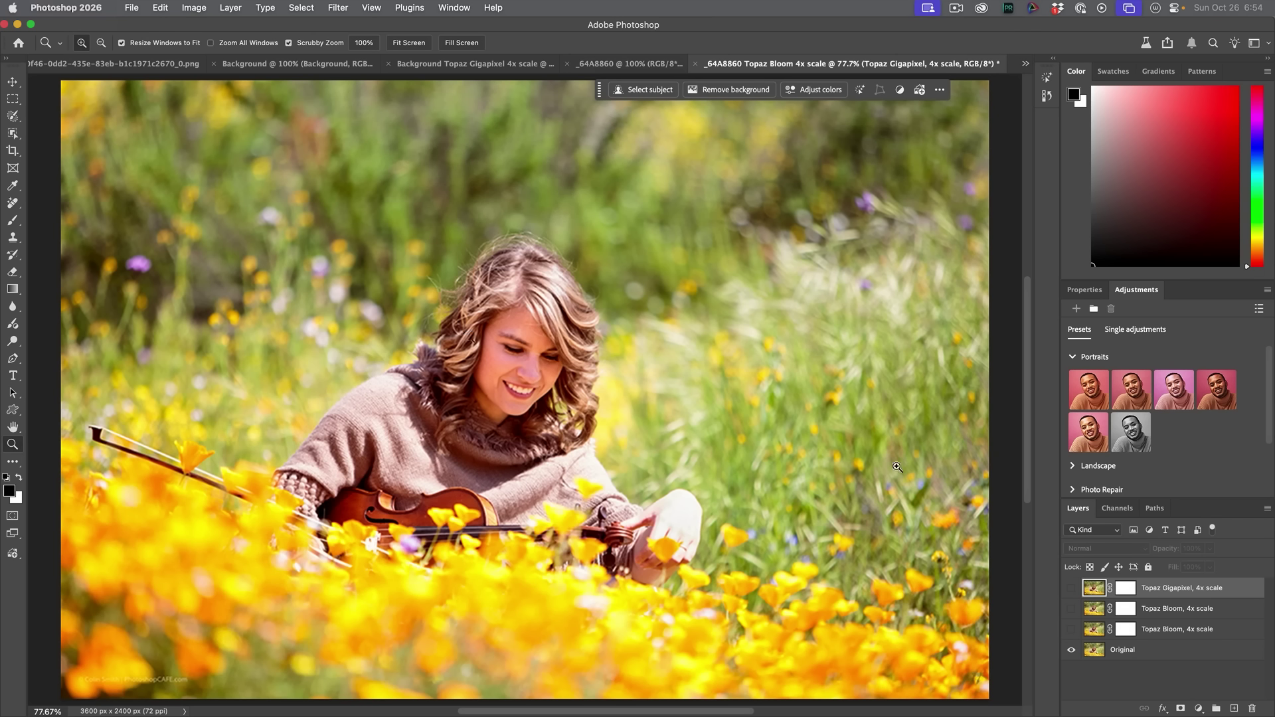
Show the Topaz Gigapixel layer, inspect the face at 100%, and toggle it against Original.
{"action": "left_click", "coordinate": [1072, 588]}
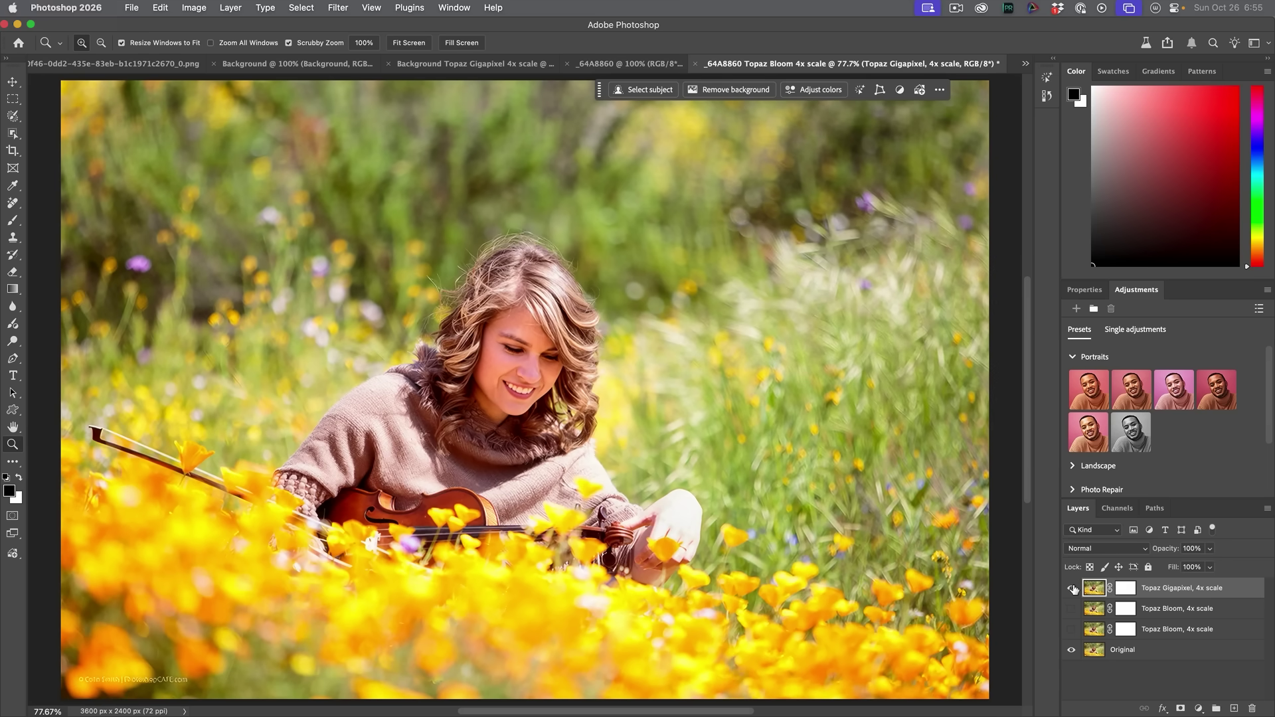
{"action": "left_click", "coordinate": [1072, 588]}
{"action": "double_click", "coordinate": [13, 444]}
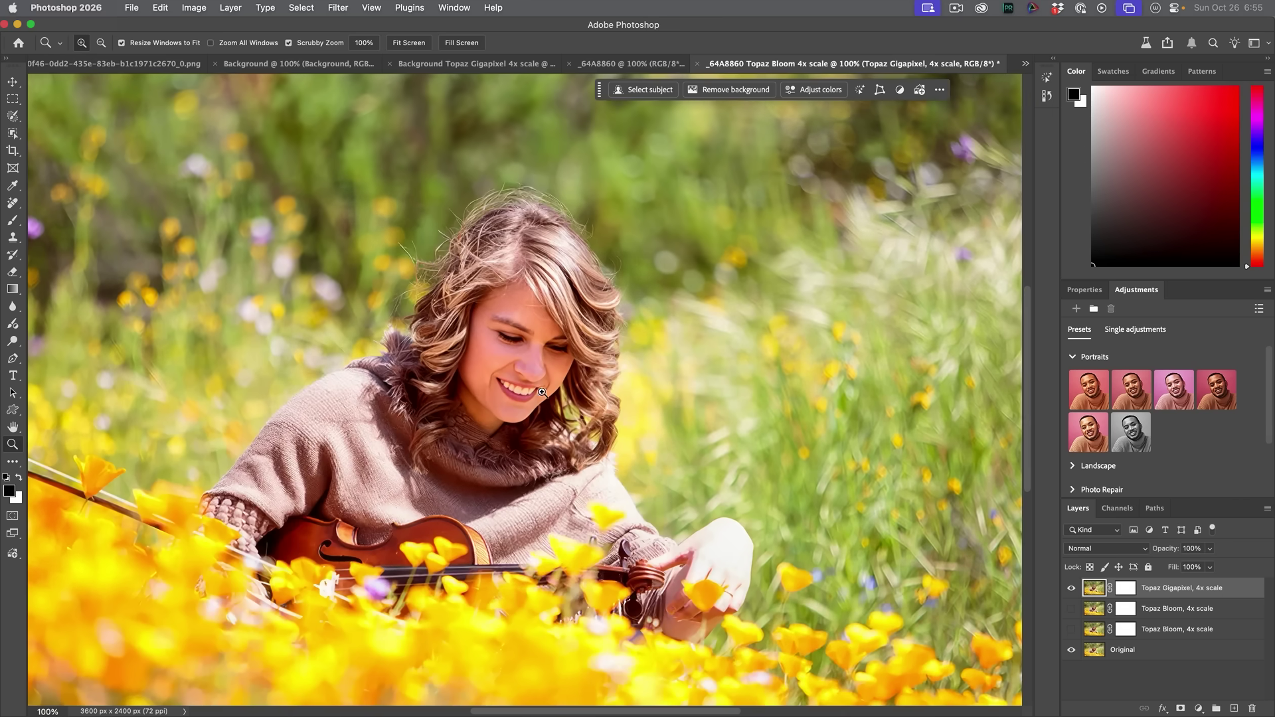
{"action": "left_click_drag", "start_coordinate": [545, 402], "coordinate": [656, 321]}
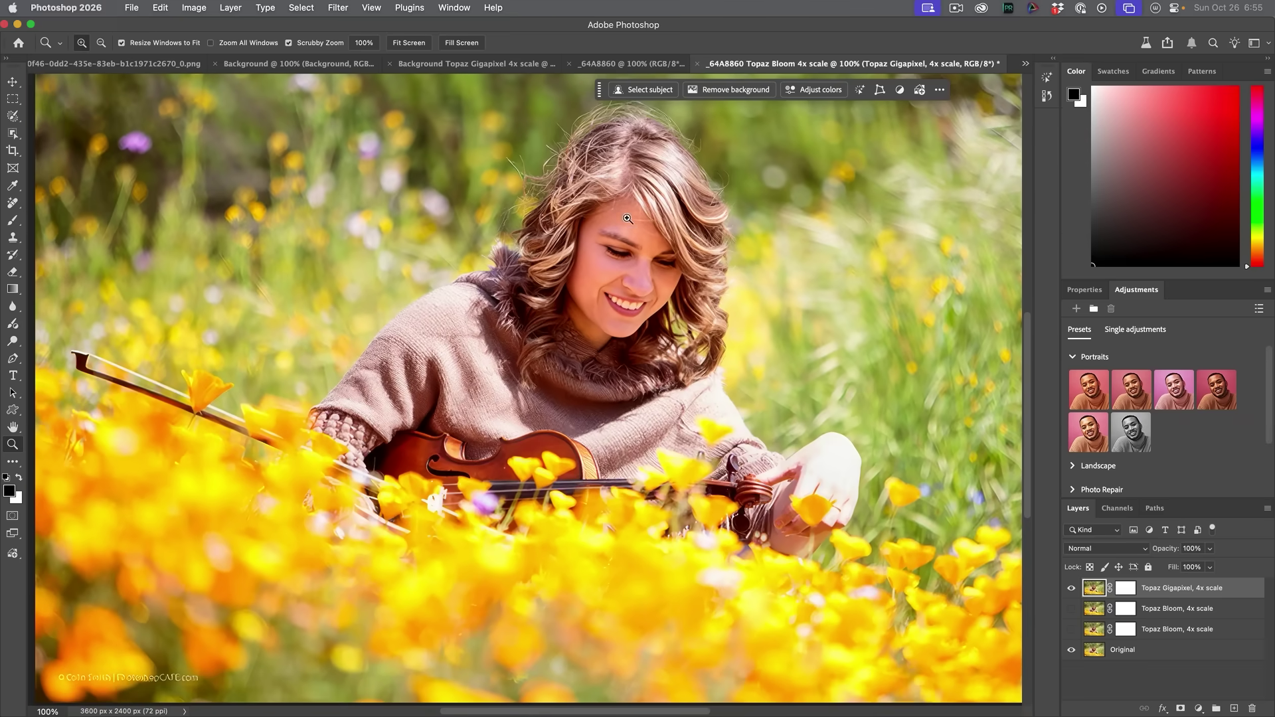
{"action": "left_click", "coordinate": [1071, 589]}
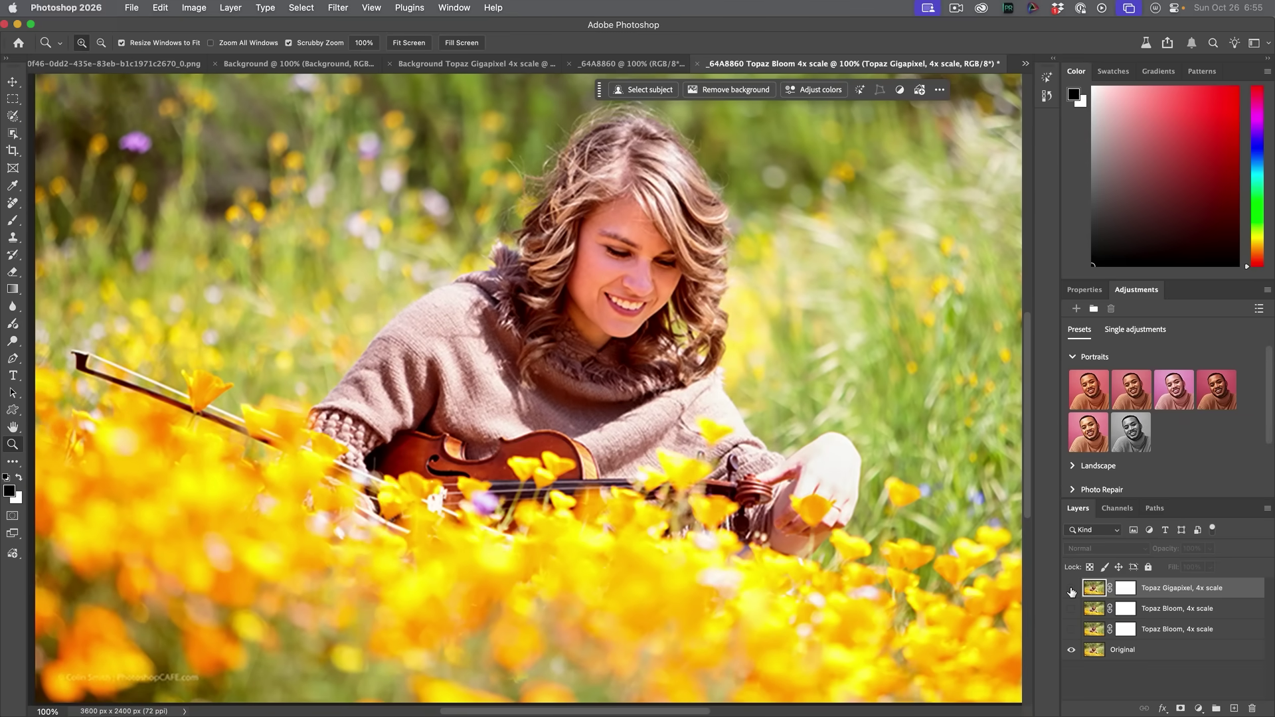
{"action": "left_click", "coordinate": [1071, 589]}
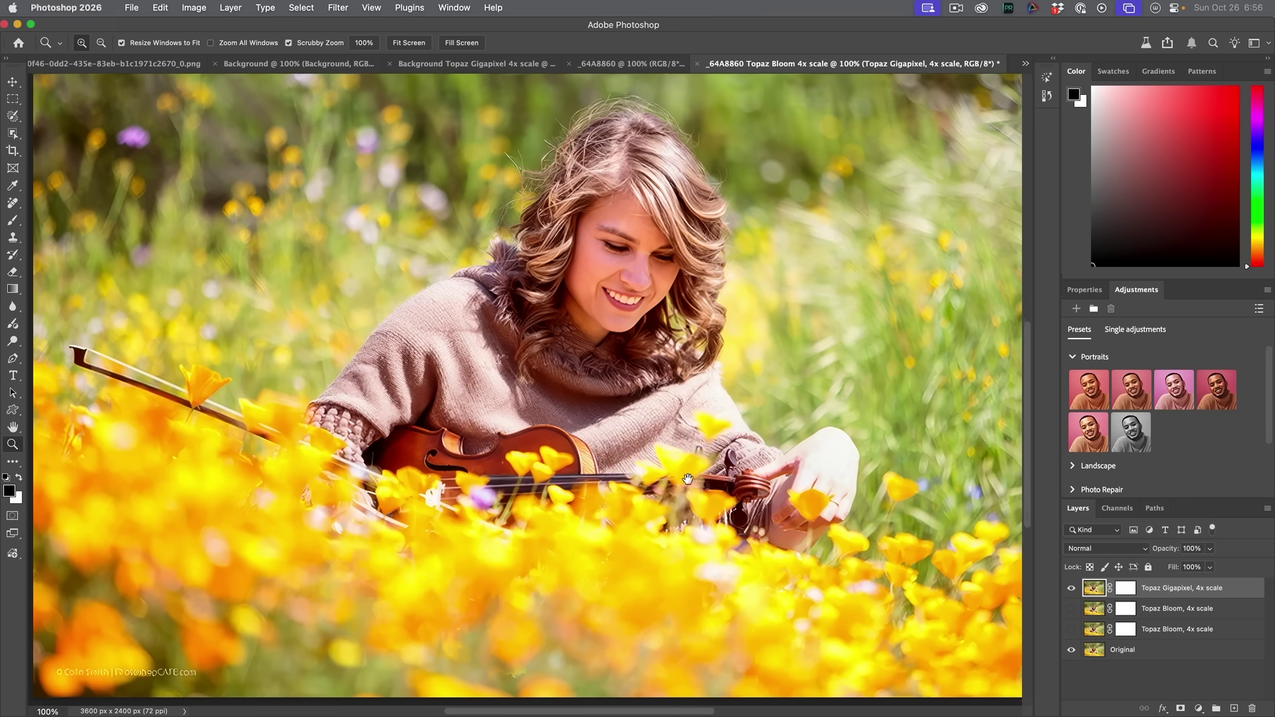
{"action": "mouse_move", "coordinate": [725, 523]}
{"action": "left_mouse_down"}
{"action": "mouse_move", "coordinate": [632, 472]}
{"action": "mouse_move", "coordinate": [666, 541]}
{"action": "left_mouse_up"}
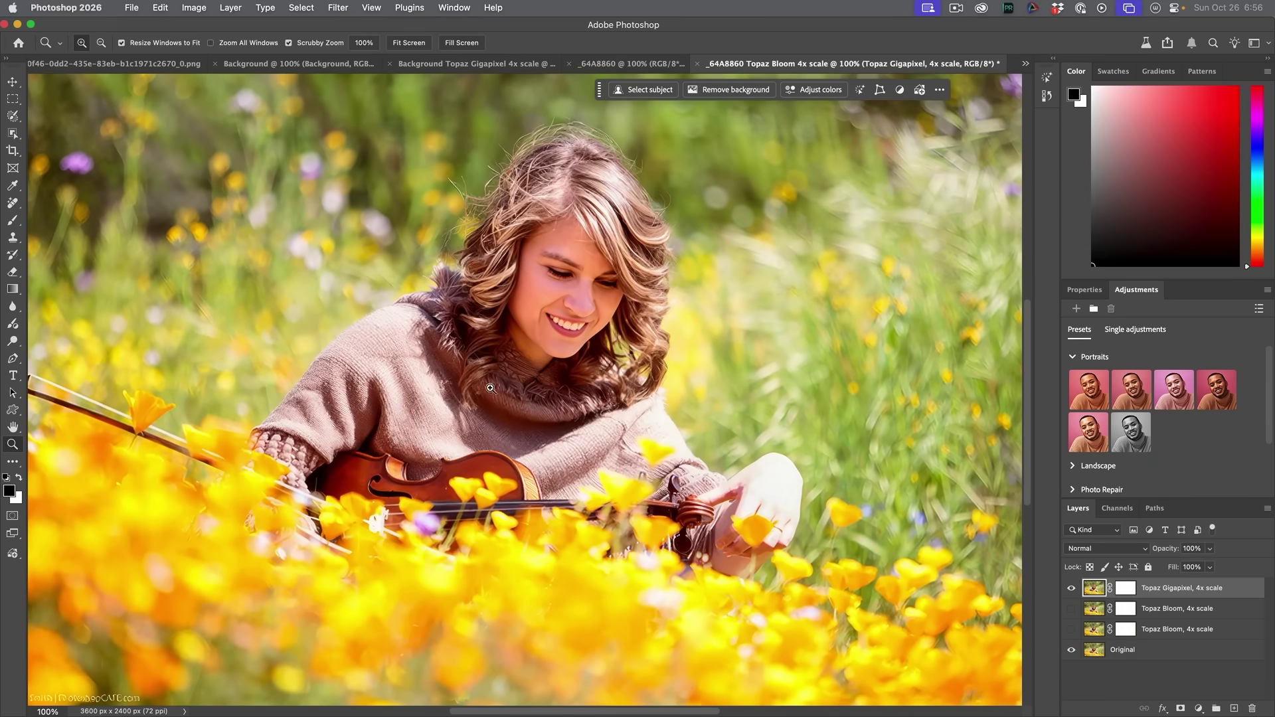
{"action": "key", "text": "super+0"}
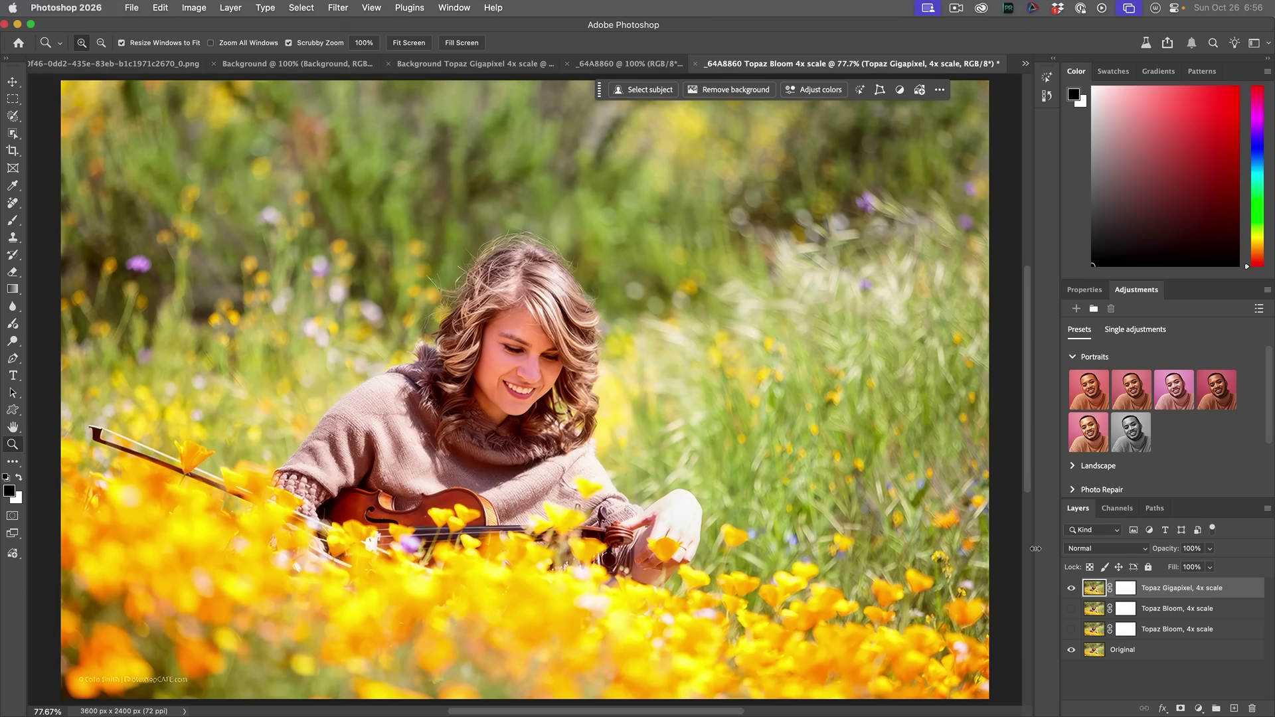
Hide Gigapixel and flick the upper Topaz Bloom layer on and off against Original.
{"action": "left_click", "coordinate": [1068, 589]}
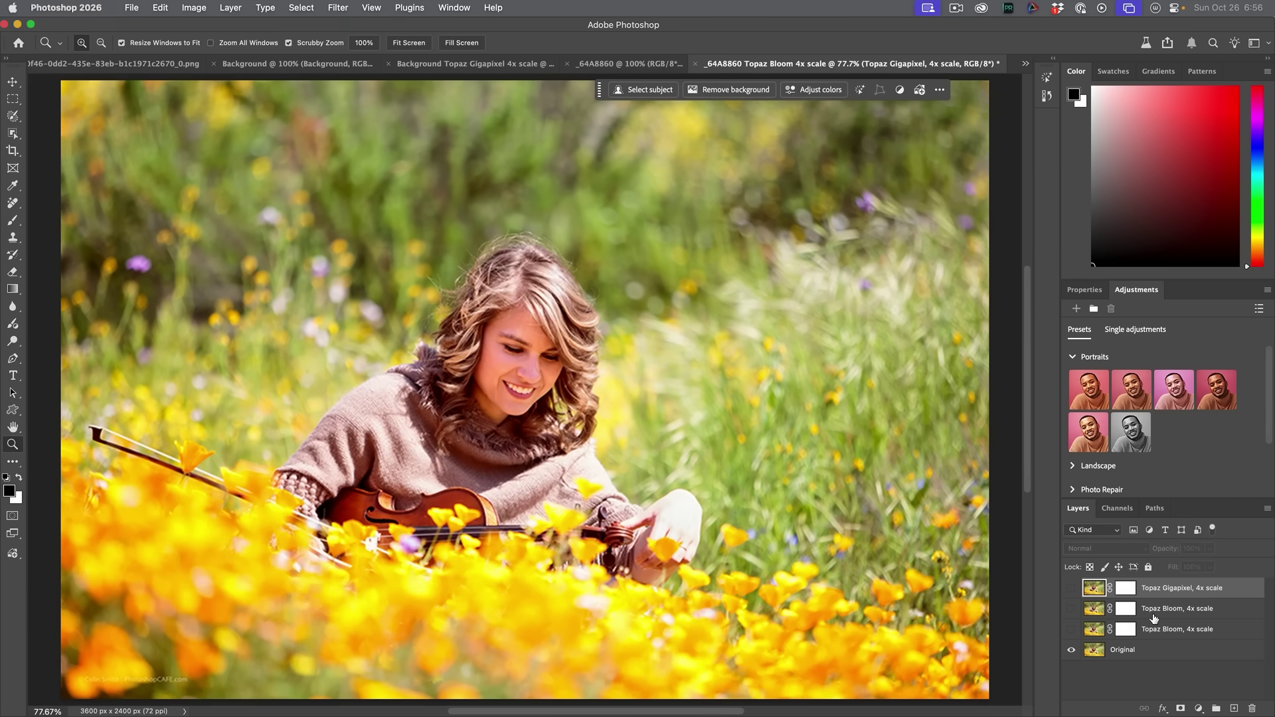
{"action": "left_click", "coordinate": [1072, 609]}
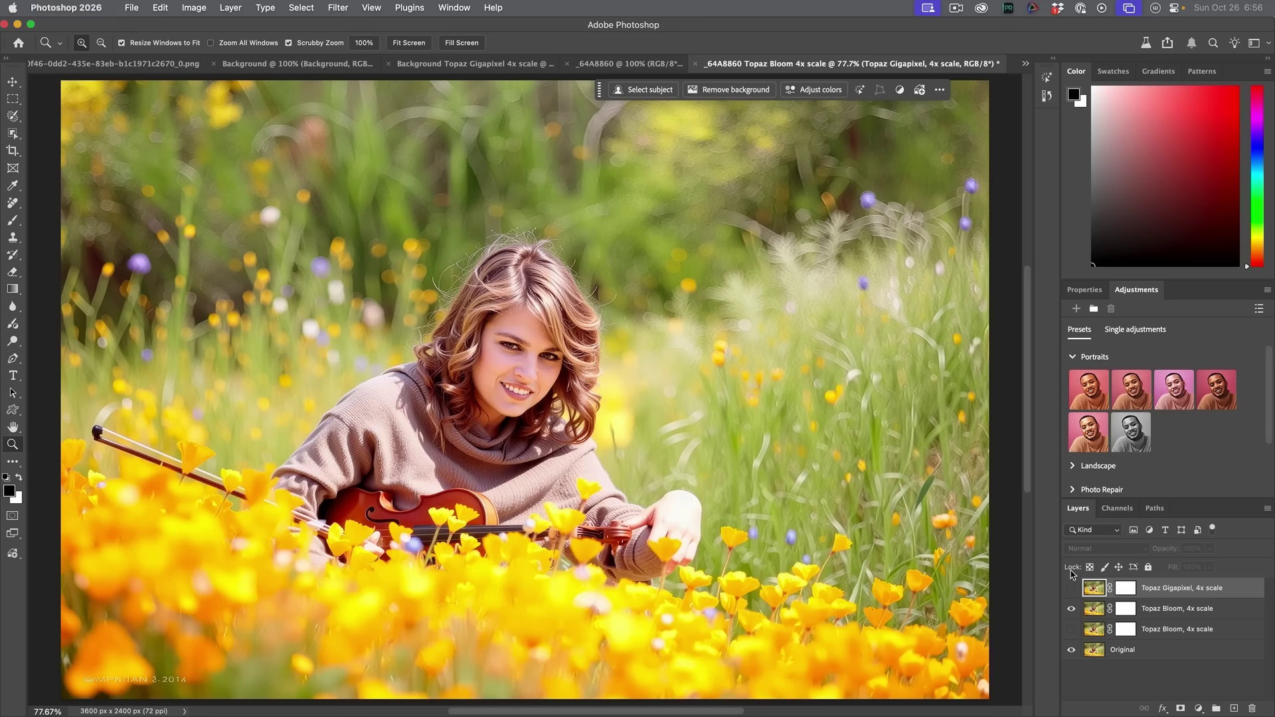
{"action": "left_click", "coordinate": [1071, 609]}
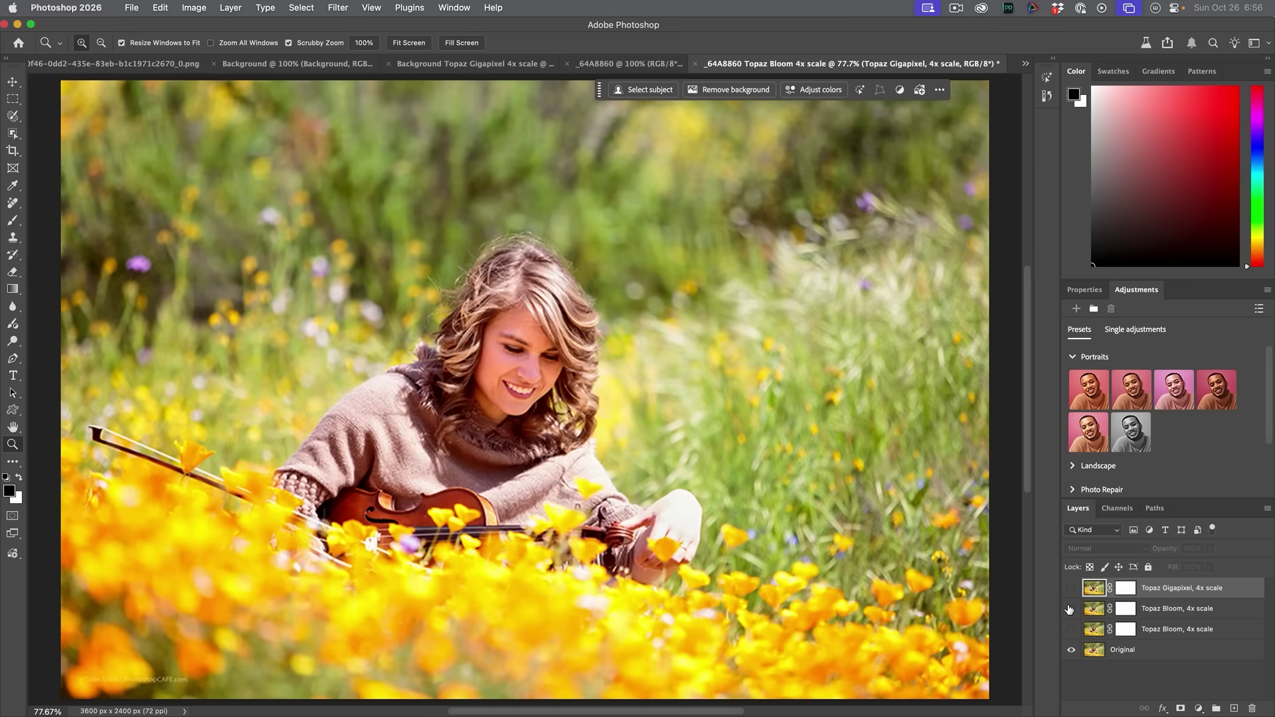
{"action": "left_click", "coordinate": [1069, 609]}
{"action": "left_click", "coordinate": [1069, 609]}
{"action": "left_click", "coordinate": [1069, 609]}
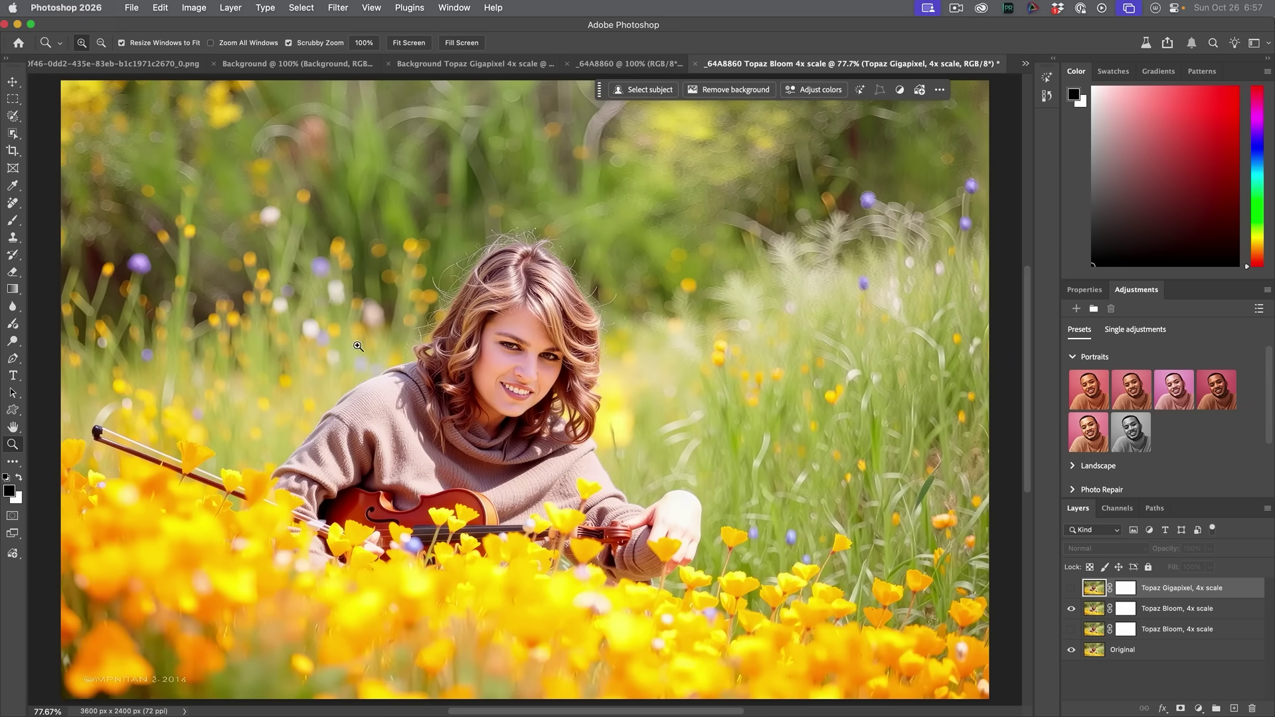
{"action": "left_click", "coordinate": [1069, 610]}
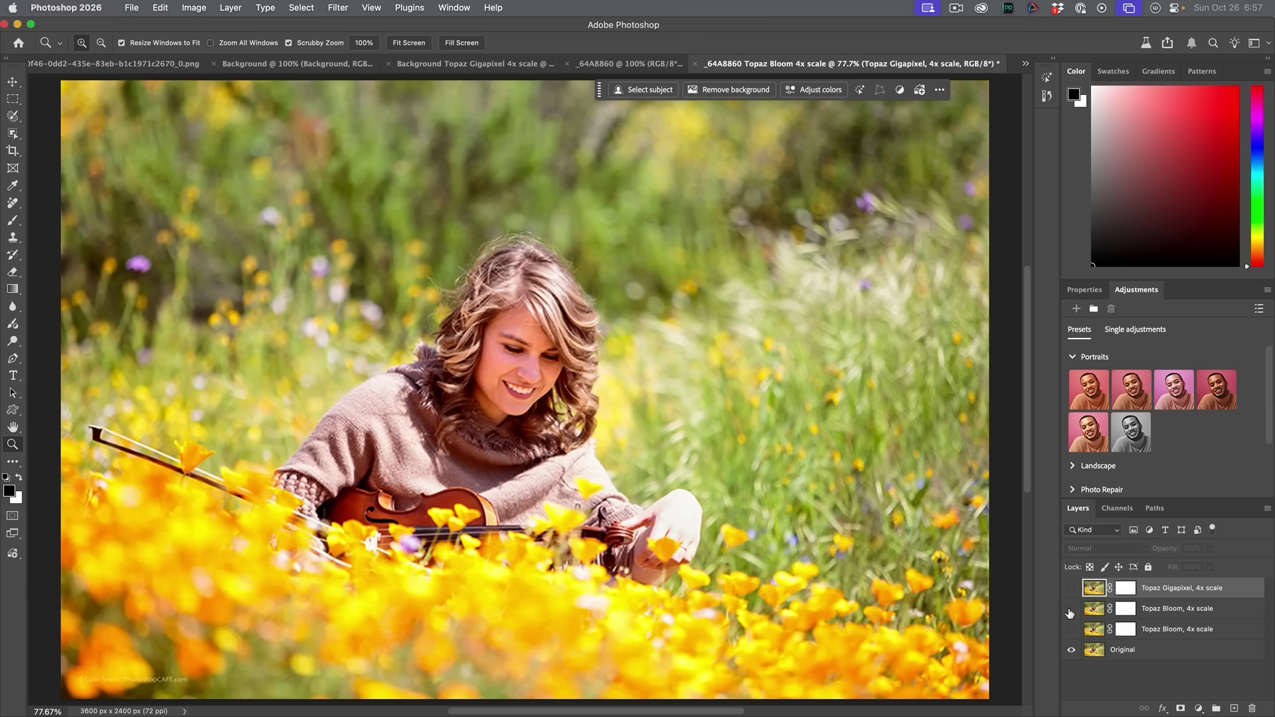
{"action": "left_click", "coordinate": [1070, 609]}
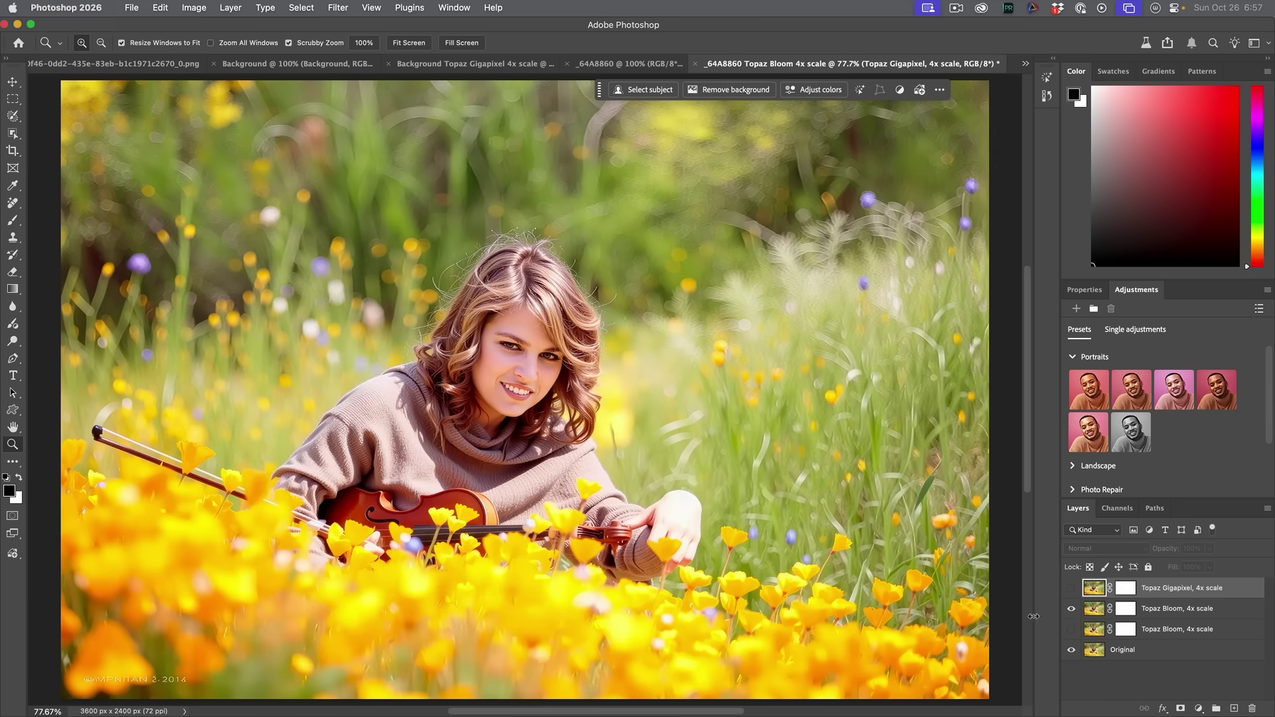
{"action": "left_click", "coordinate": [1070, 610]}
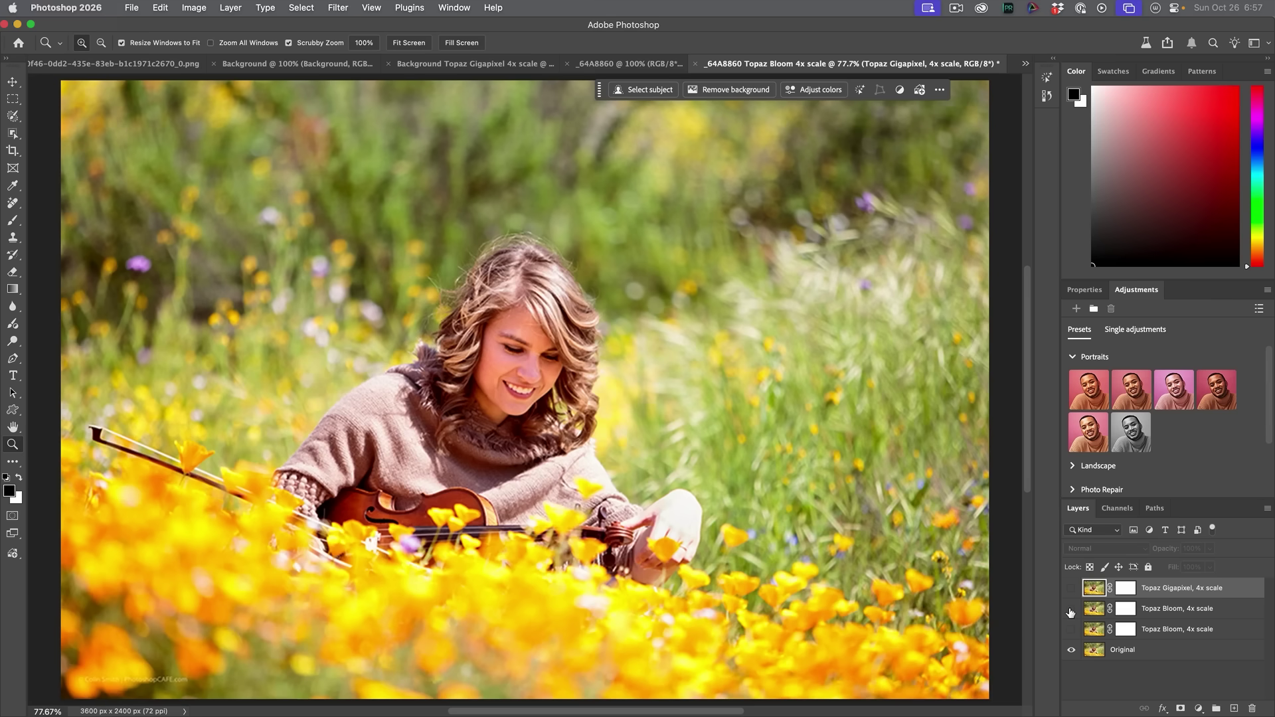
{"action": "left_click", "coordinate": [1070, 609]}
{"action": "left_click", "coordinate": [1070, 610]}
{"action": "left_click", "coordinate": [1070, 610]}
{"action": "left_click", "coordinate": [1070, 610]}
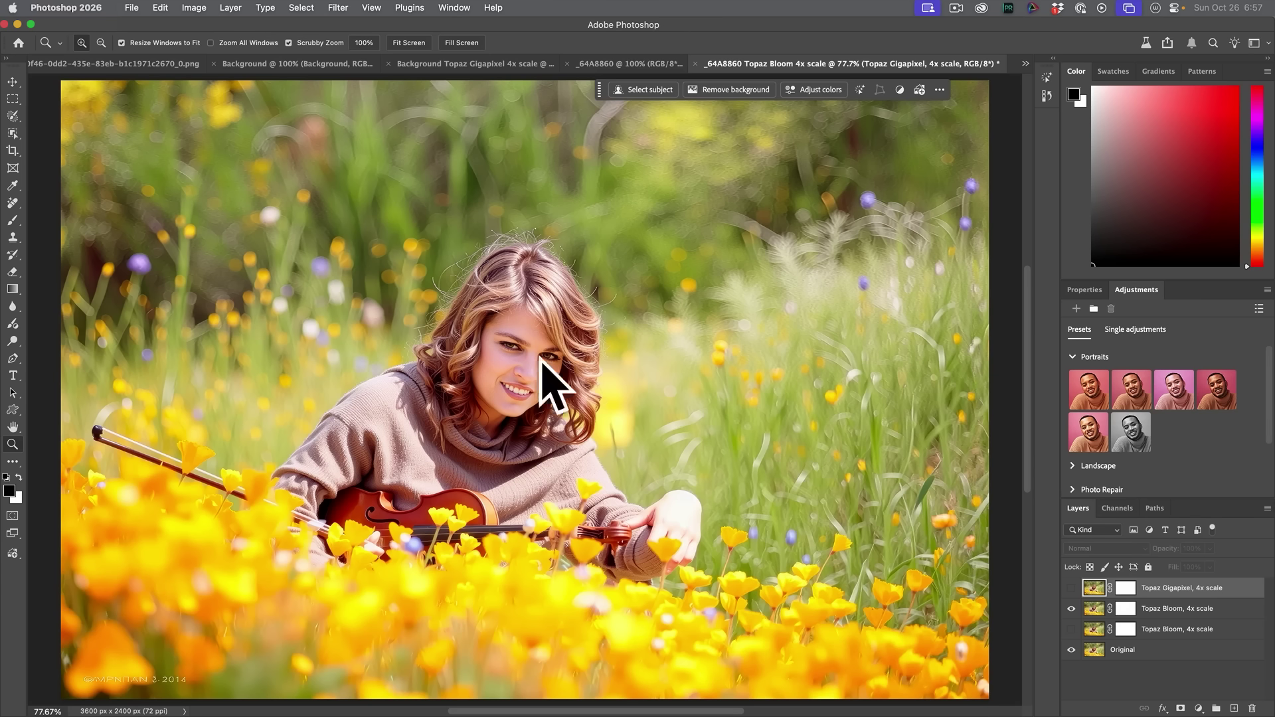
{"action": "left_click", "coordinate": [1072, 609]}
Compare the lower and upper Topaz Bloom layers against Original by toggling their visibility.
{"action": "left_click", "coordinate": [1072, 630]}
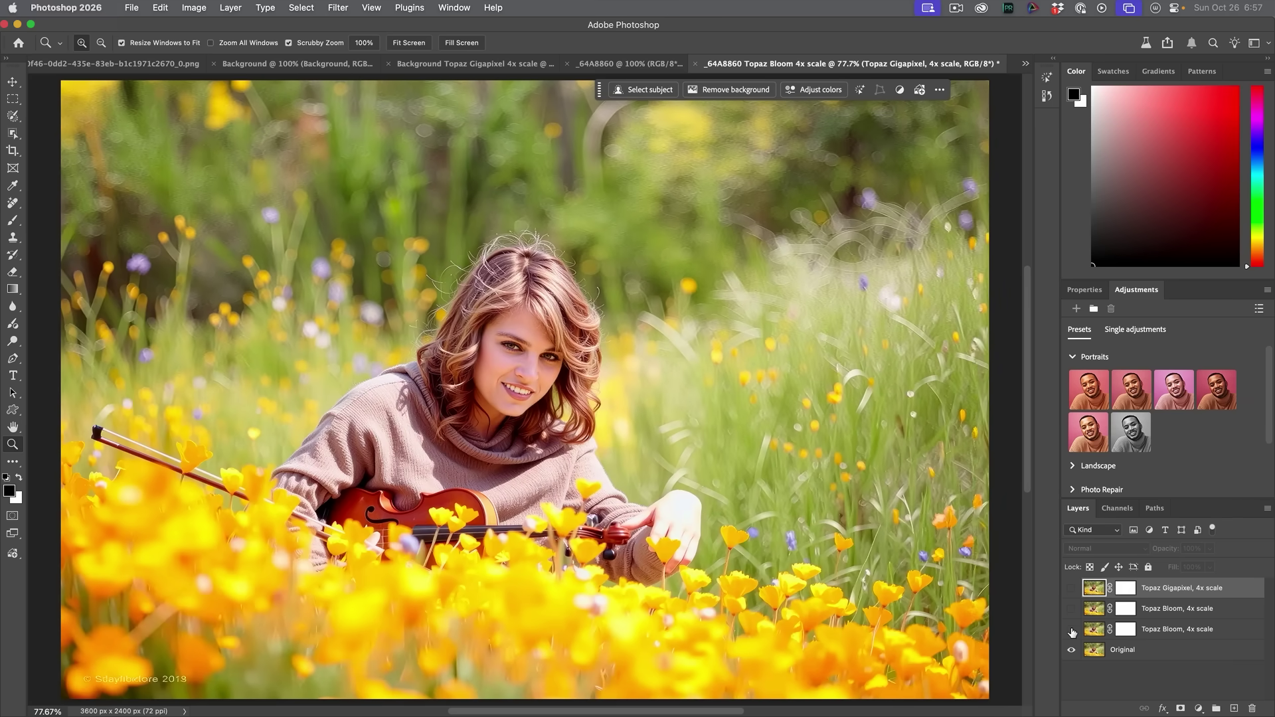
{"action": "left_click", "coordinate": [1072, 631]}
{"action": "left_click", "coordinate": [1072, 630]}
{"action": "left_click", "coordinate": [1072, 609]}
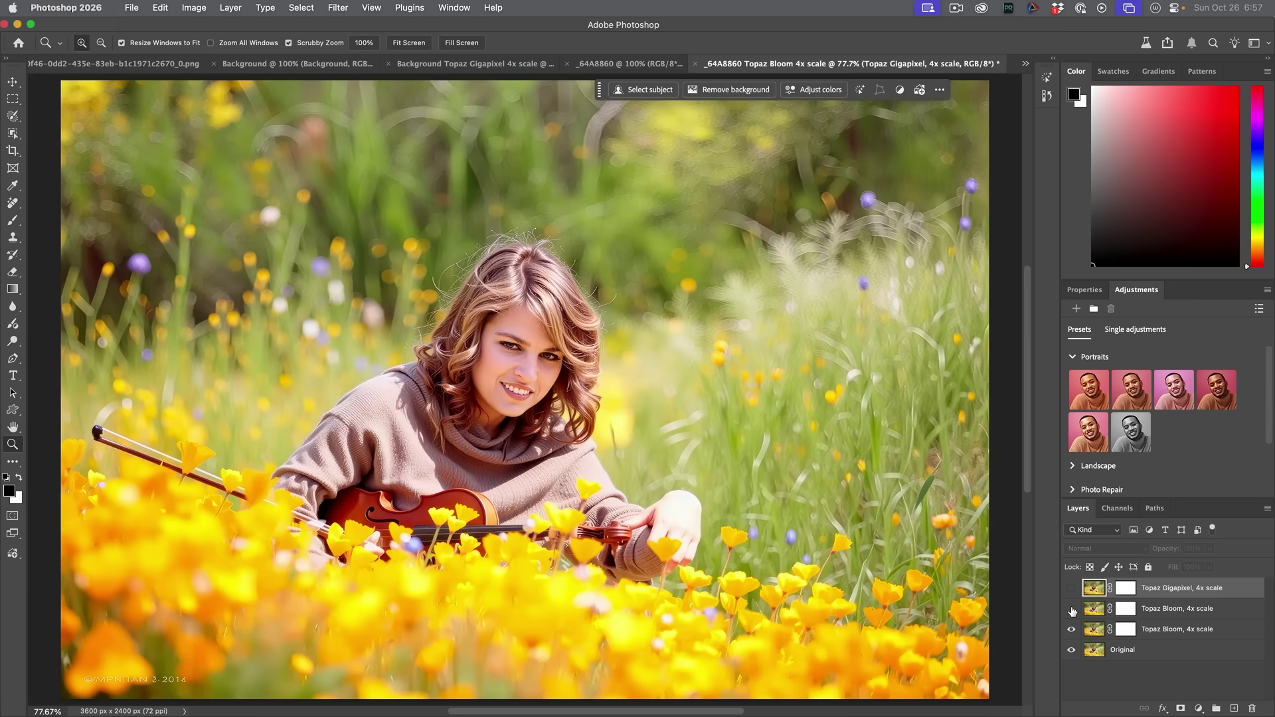
{"action": "left_click", "coordinate": [1072, 610]}
{"action": "left_click", "coordinate": [1072, 610]}
{"action": "left_click", "coordinate": [1072, 610]}
{"action": "left_click", "coordinate": [1072, 610]}
{"action": "left_click", "coordinate": [1072, 609]}
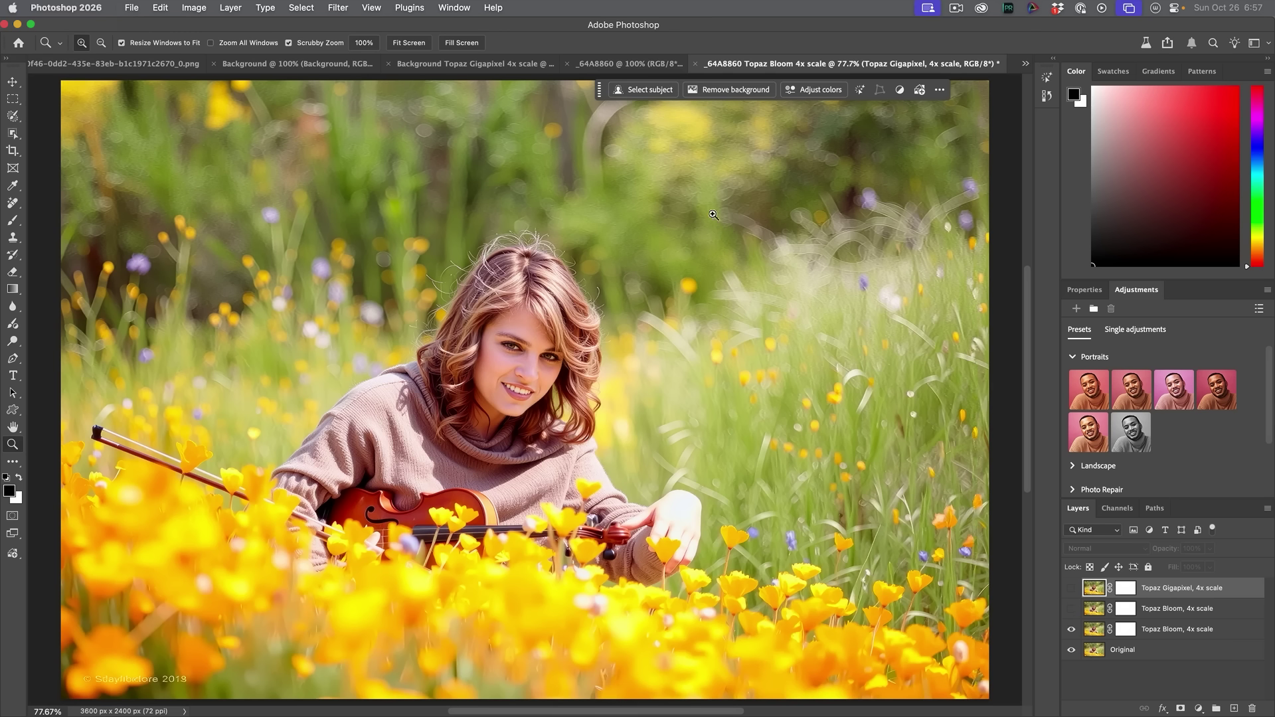
Toggle Gigapixel and both Bloom layers to compare, ending with Gigapixel showing on top.
{"action": "left_click", "coordinate": [1071, 588]}
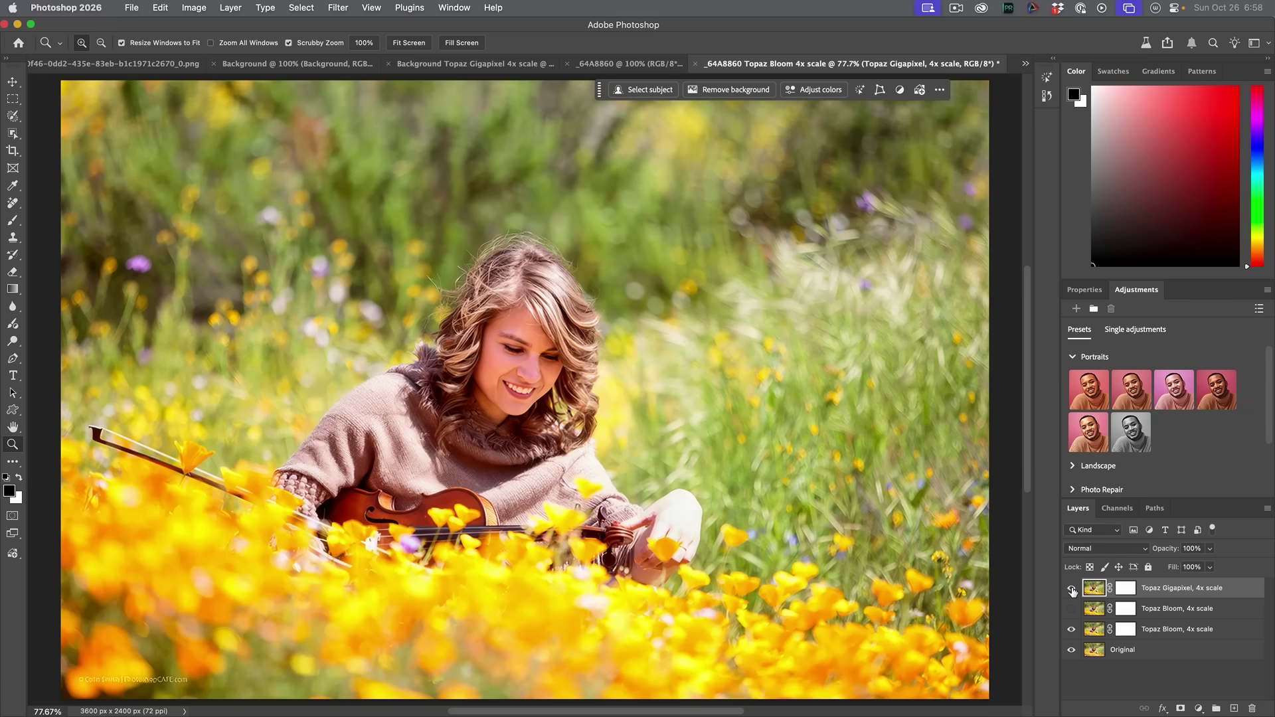
{"action": "left_click", "coordinate": [1071, 588]}
{"action": "left_click", "coordinate": [1070, 588]}
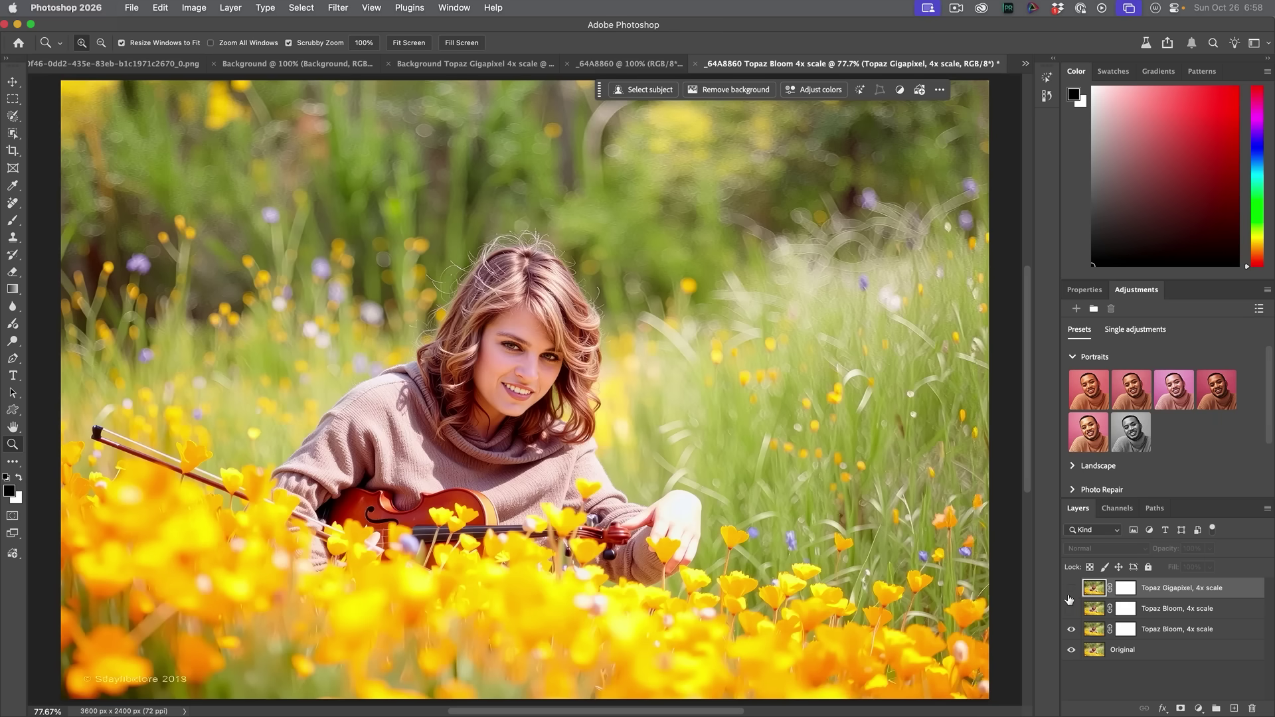
{"action": "left_click", "coordinate": [1072, 609]}
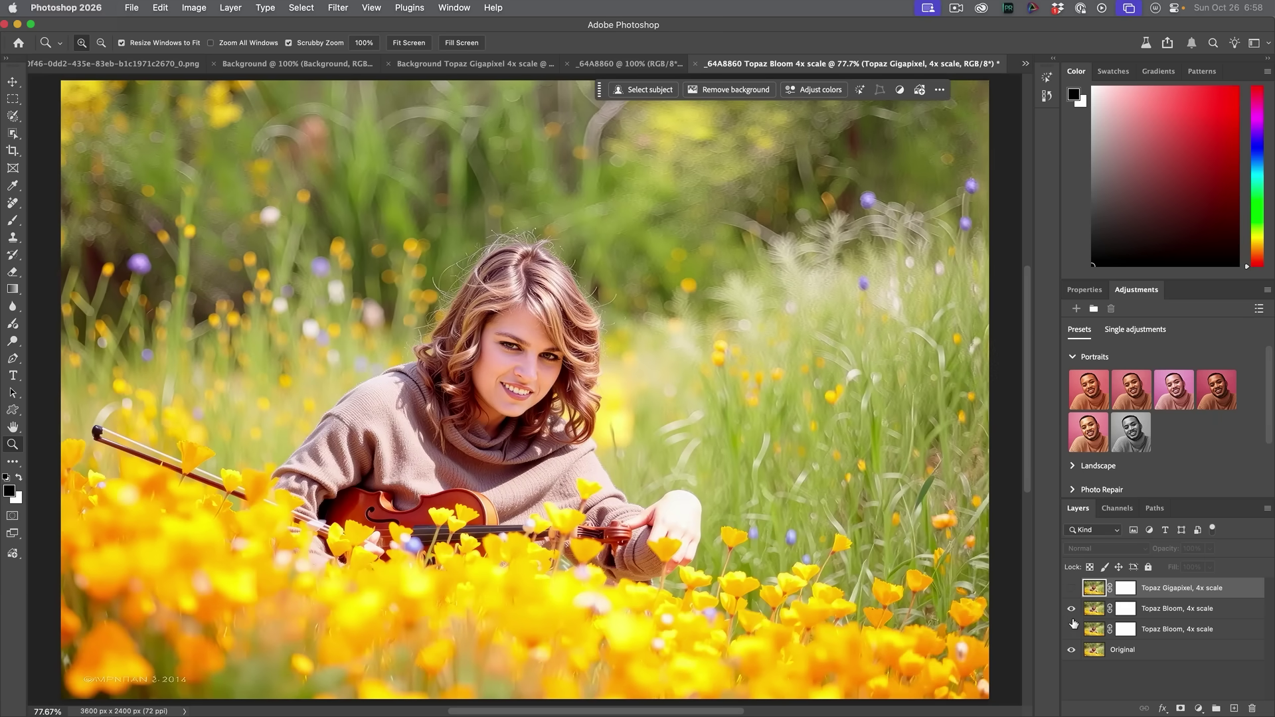
{"action": "left_click", "coordinate": [1071, 609]}
{"action": "left_click", "coordinate": [1072, 629]}
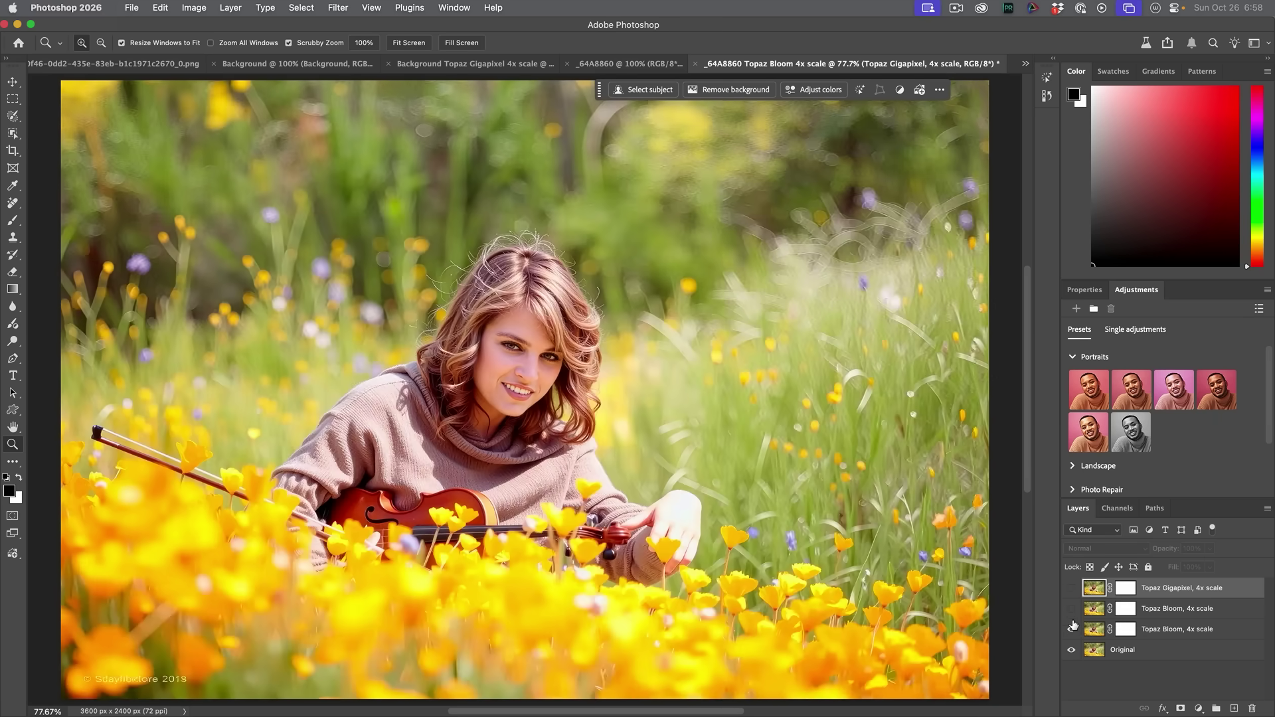
{"action": "left_click", "coordinate": [1071, 609]}
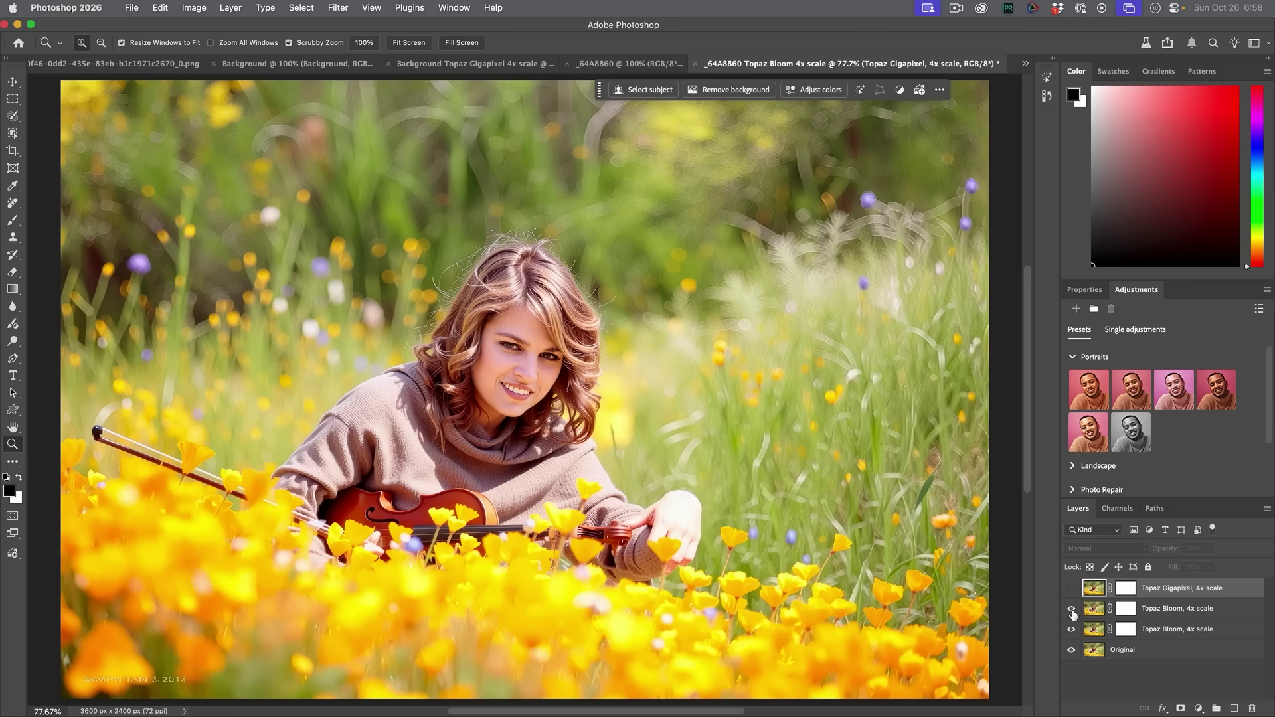
{"action": "left_click", "coordinate": [1071, 609]}
{"action": "left_click", "coordinate": [1071, 609]}
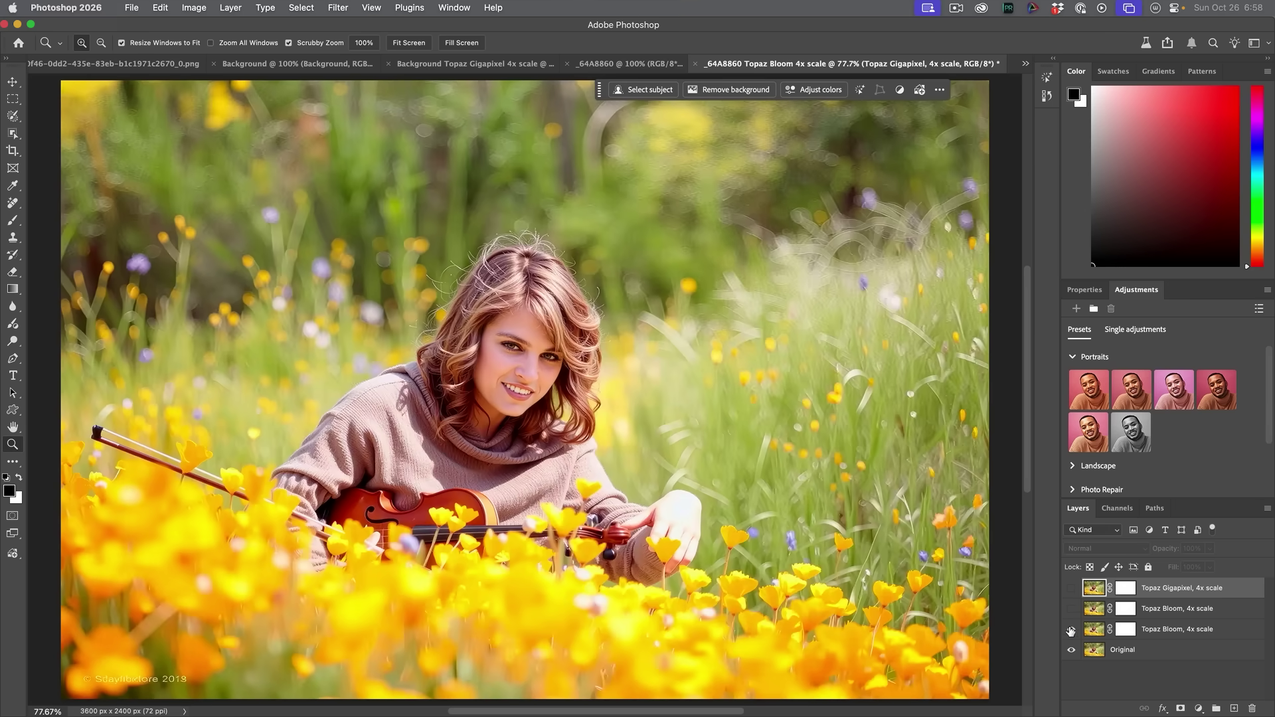
{"action": "left_click", "coordinate": [1071, 609]}
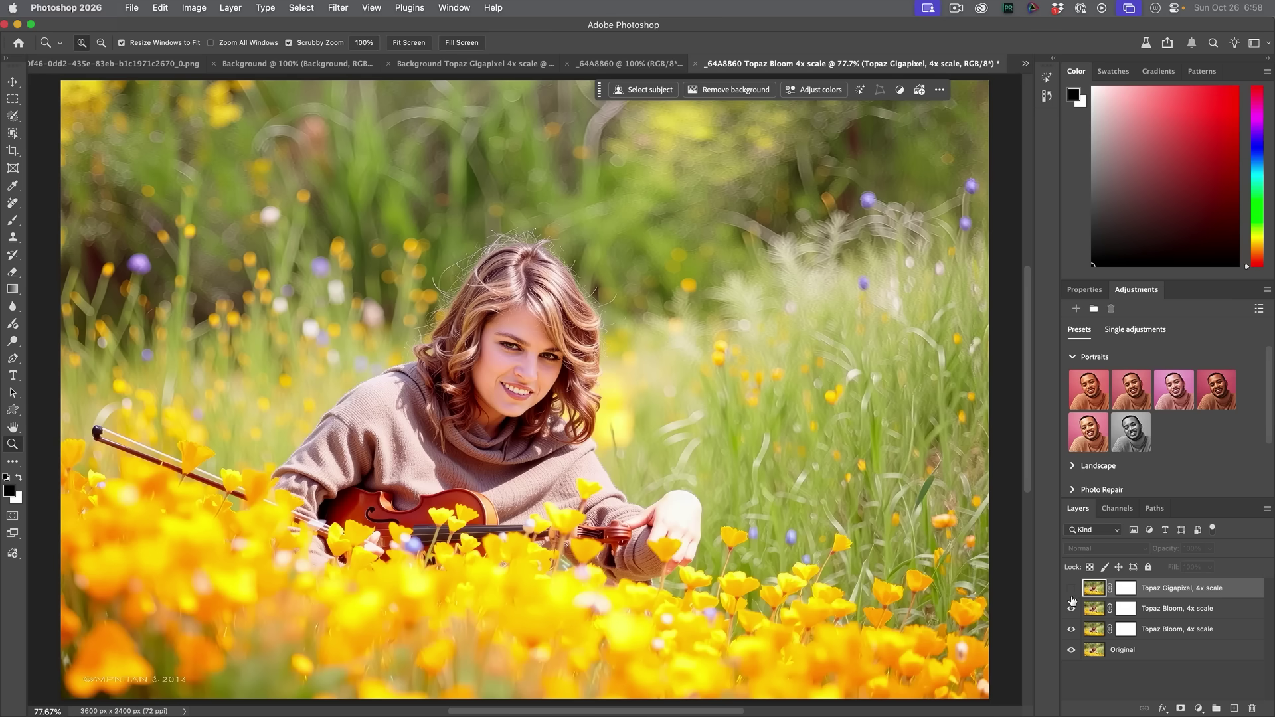
{"action": "left_click", "coordinate": [1071, 589]}
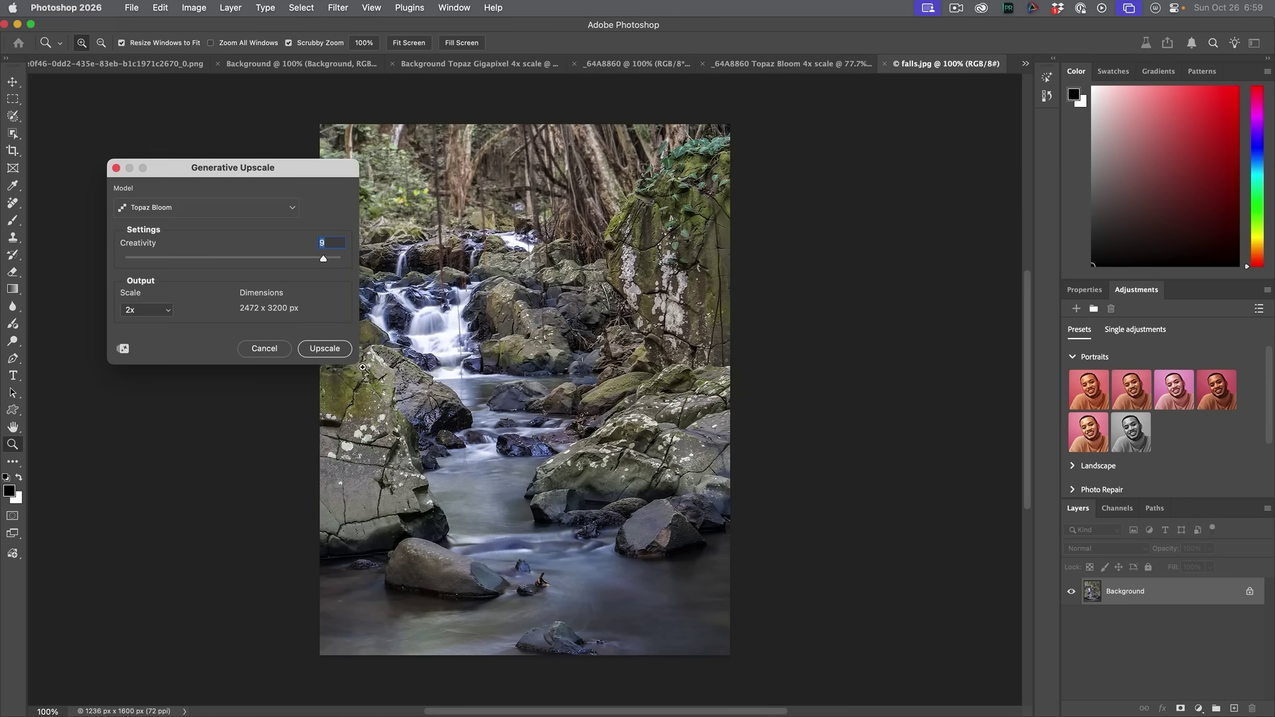
Run the Topaz Bloom 2x upscale on the waterfall photo.
{"action": "left_click", "coordinate": [328, 351]}
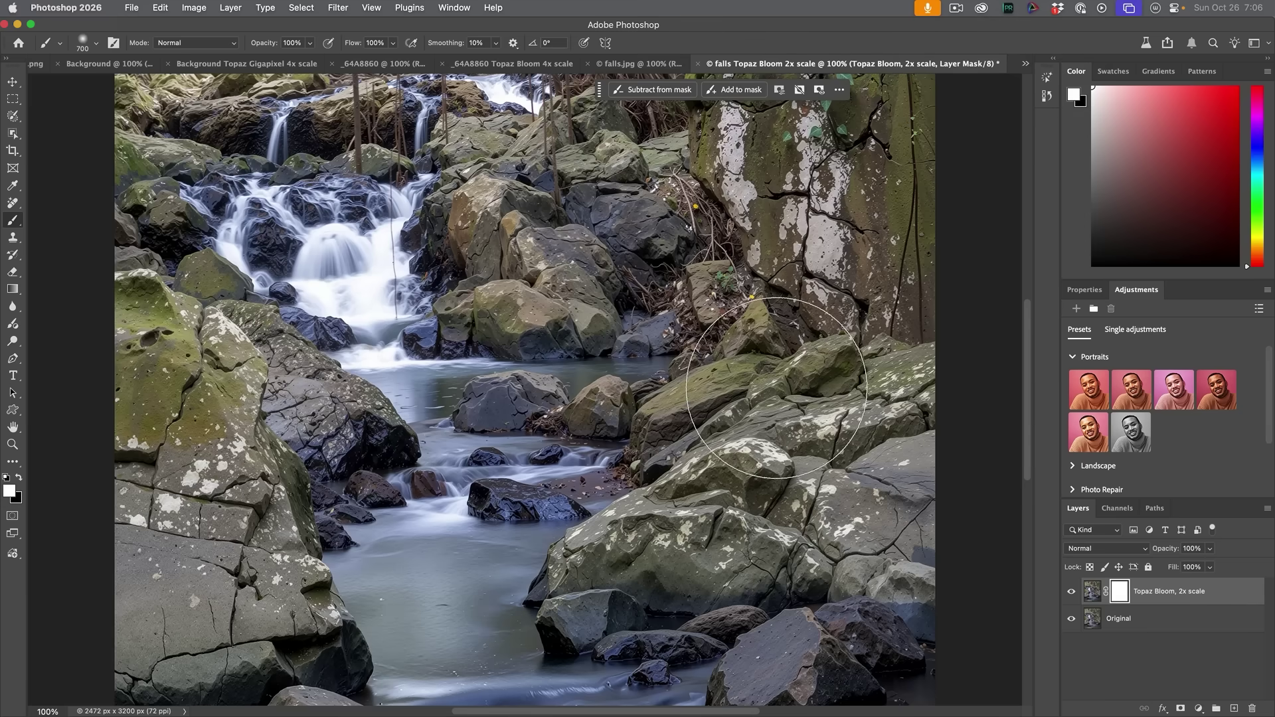
Fit the waterfall on screen and flick the Topaz Bloom layer against Original, leaving Bloom visible.
{"action": "key", "text": "super+0"}
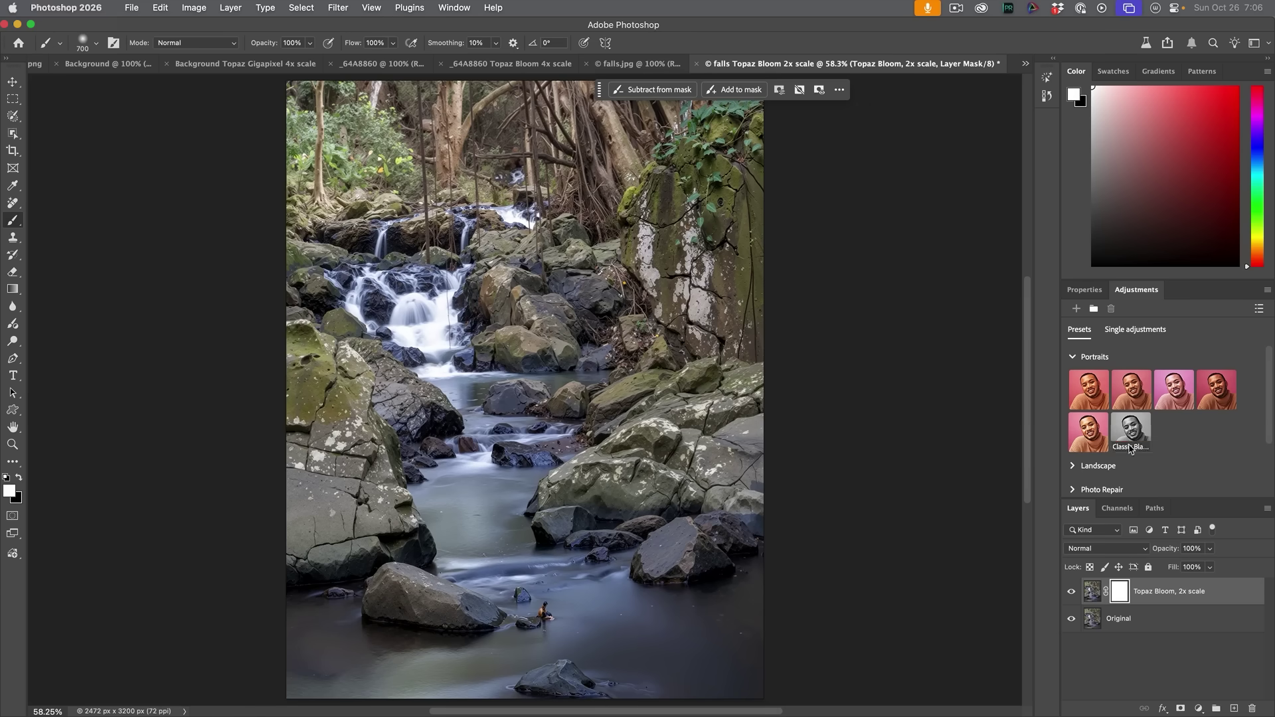
{"action": "left_click", "coordinate": [1070, 592]}
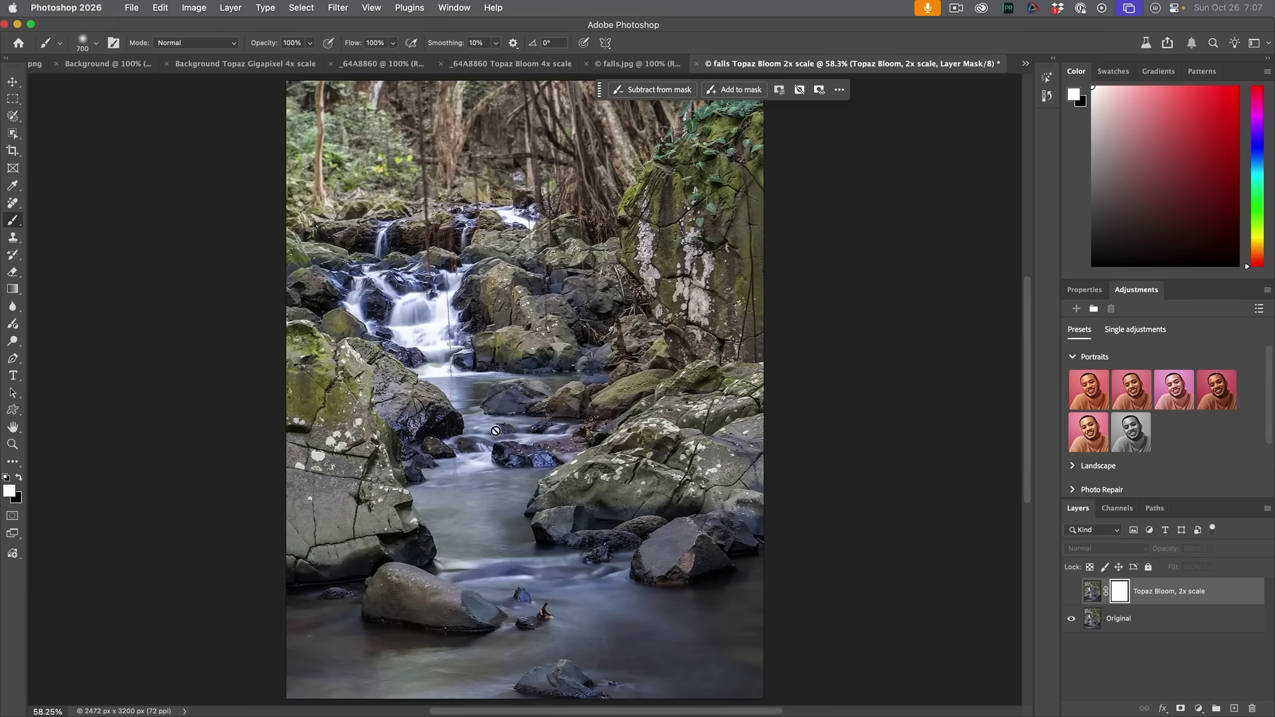
{"action": "left_click", "coordinate": [1072, 593]}
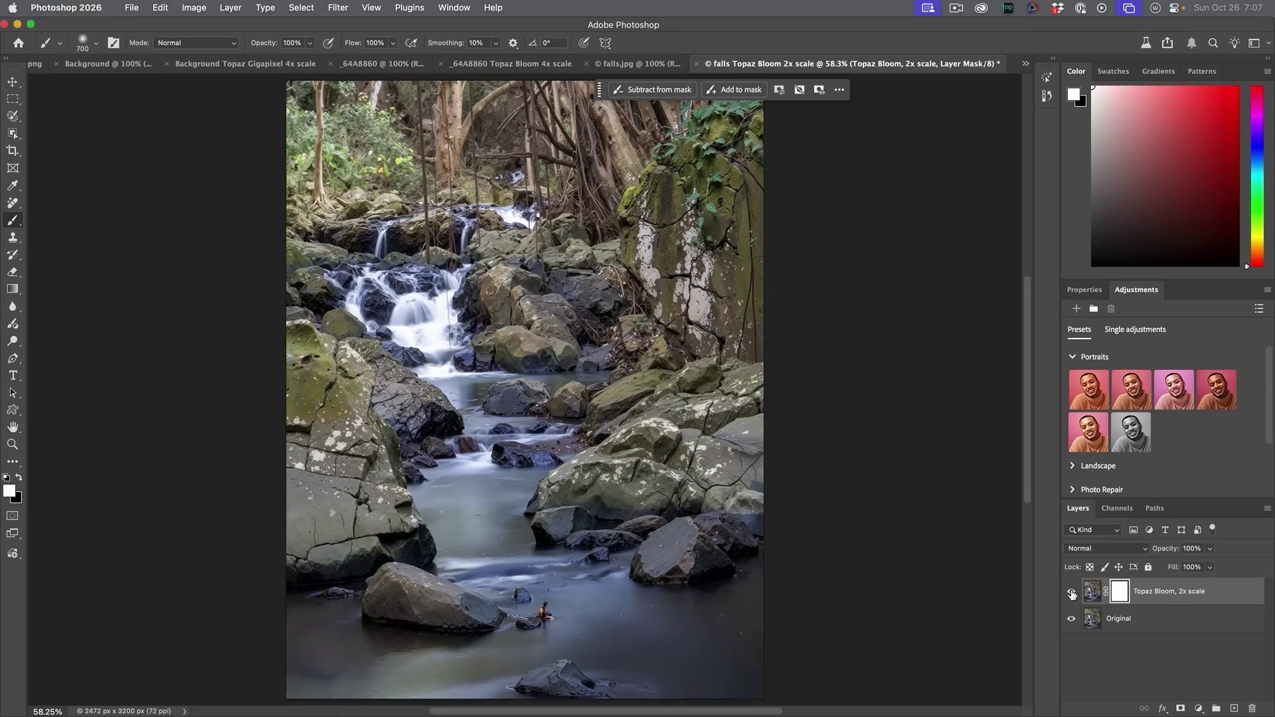
{"action": "left_click", "coordinate": [1071, 593]}
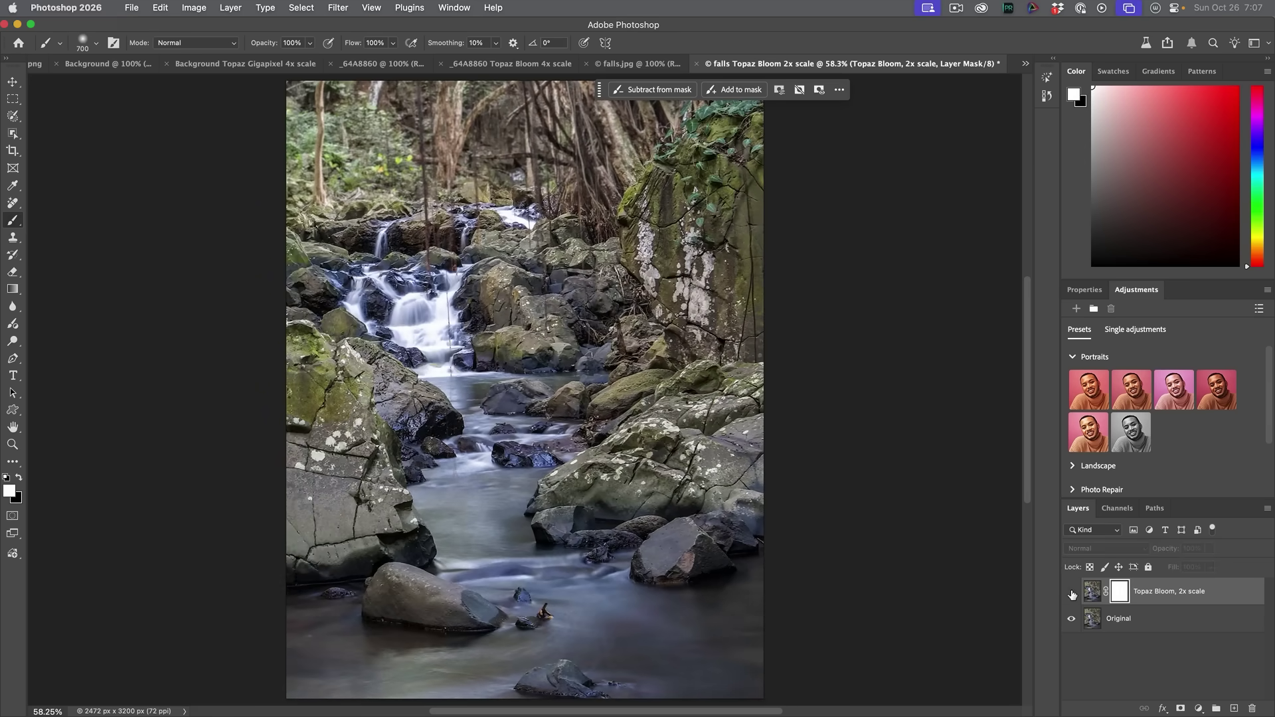
{"action": "left_click", "coordinate": [1071, 593]}
{"action": "left_click", "coordinate": [1071, 593]}
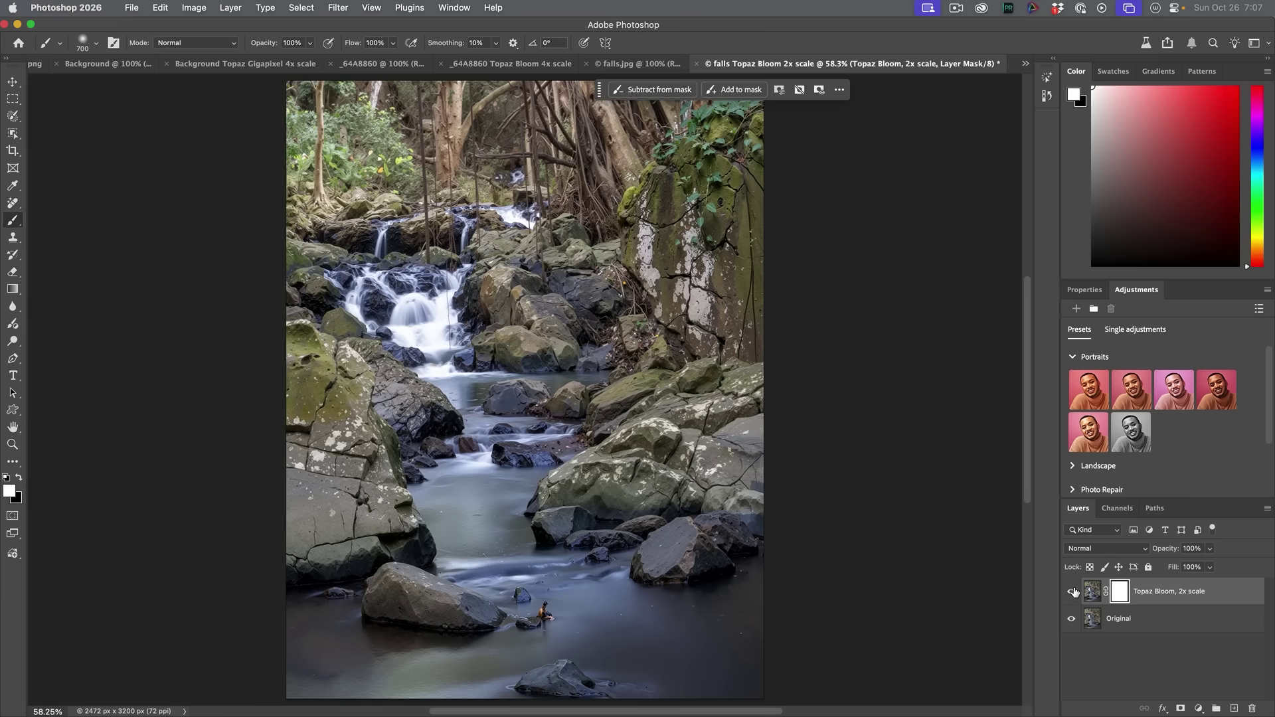
{"action": "left_click", "coordinate": [1072, 593]}
{"action": "left_click", "coordinate": [1072, 592]}
Zoom into the stream and rocks, comparing the Bloom rock detail against the Original.
{"action": "scroll", "coordinate": [408, 303], "scroll_direction": "up", "scroll_amount": 5}
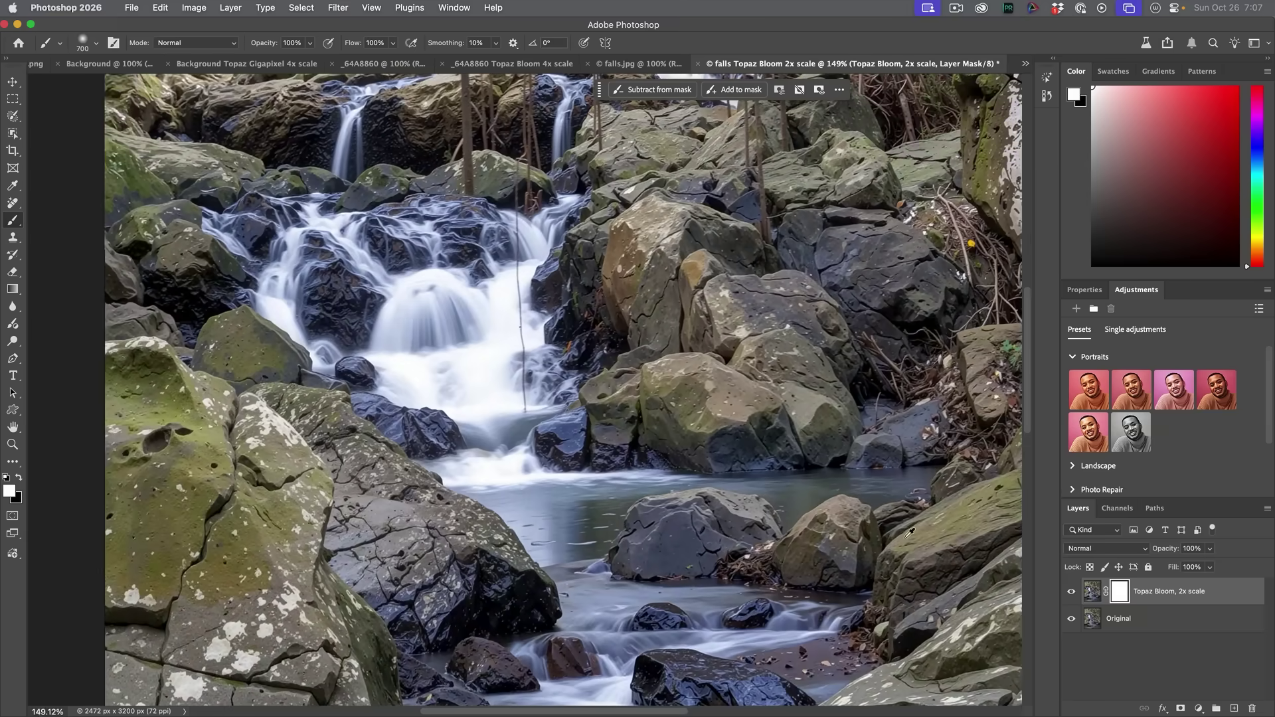
{"action": "left_click", "coordinate": [1070, 592]}
{"action": "scroll", "coordinate": [432, 352], "scroll_direction": "down", "scroll_amount": 3}
{"action": "scroll", "coordinate": [478, 398], "scroll_direction": "down", "scroll_amount": 3}
{"action": "scroll", "coordinate": [521, 430], "scroll_direction": "down", "scroll_amount": 3}
{"action": "scroll", "coordinate": [522, 399], "scroll_direction": "down", "scroll_amount": 3}
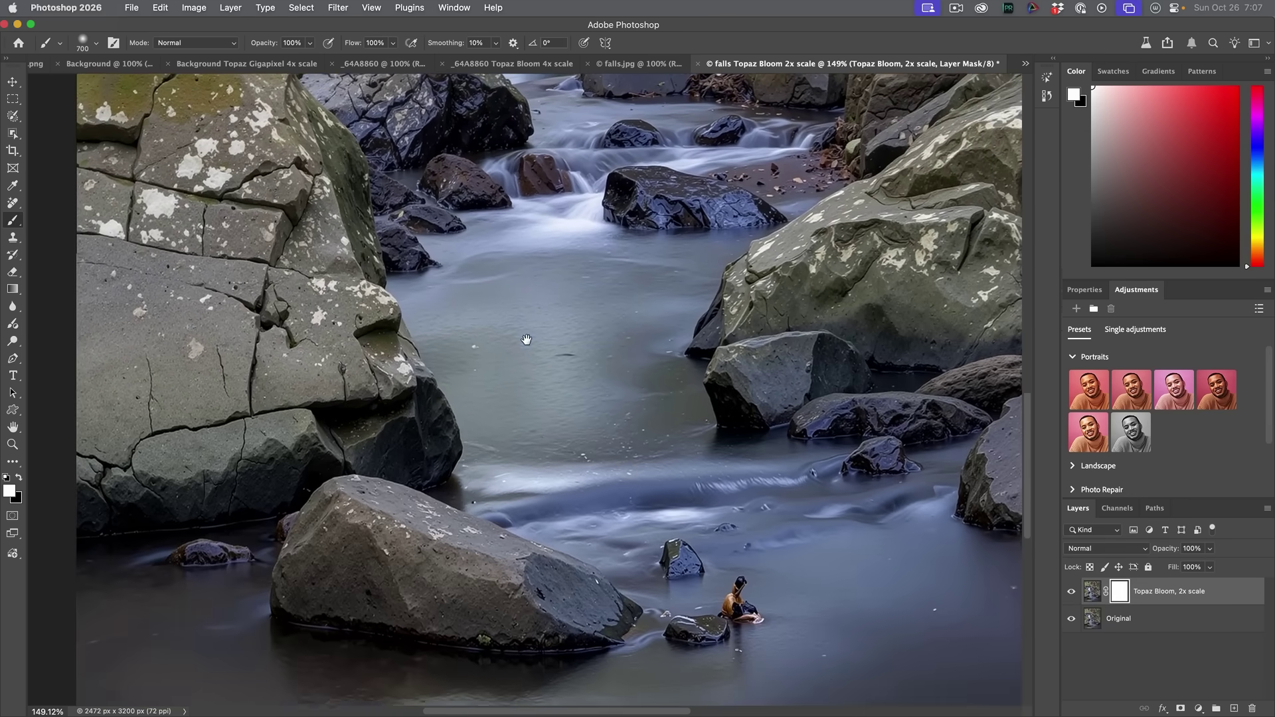
{"action": "scroll", "coordinate": [525, 372], "scroll_direction": "down", "scroll_amount": 2}
{"action": "scroll", "coordinate": [565, 431], "scroll_direction": "right", "scroll_amount": 2}
{"action": "scroll", "coordinate": [631, 498], "scroll_direction": "down", "scroll_amount": 3}
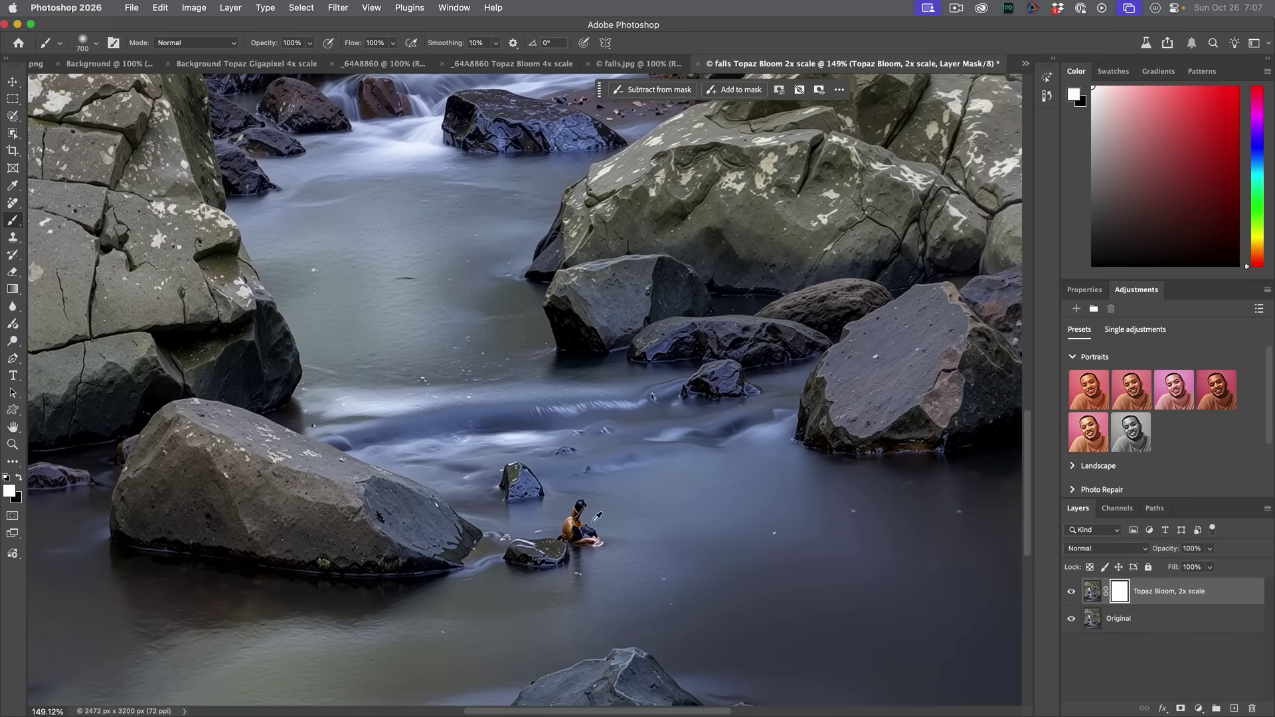
{"action": "scroll", "coordinate": [596, 517], "scroll_direction": "up", "scroll_amount": 5}
{"action": "scroll", "coordinate": [642, 506], "scroll_direction": "down", "scroll_amount": 3}
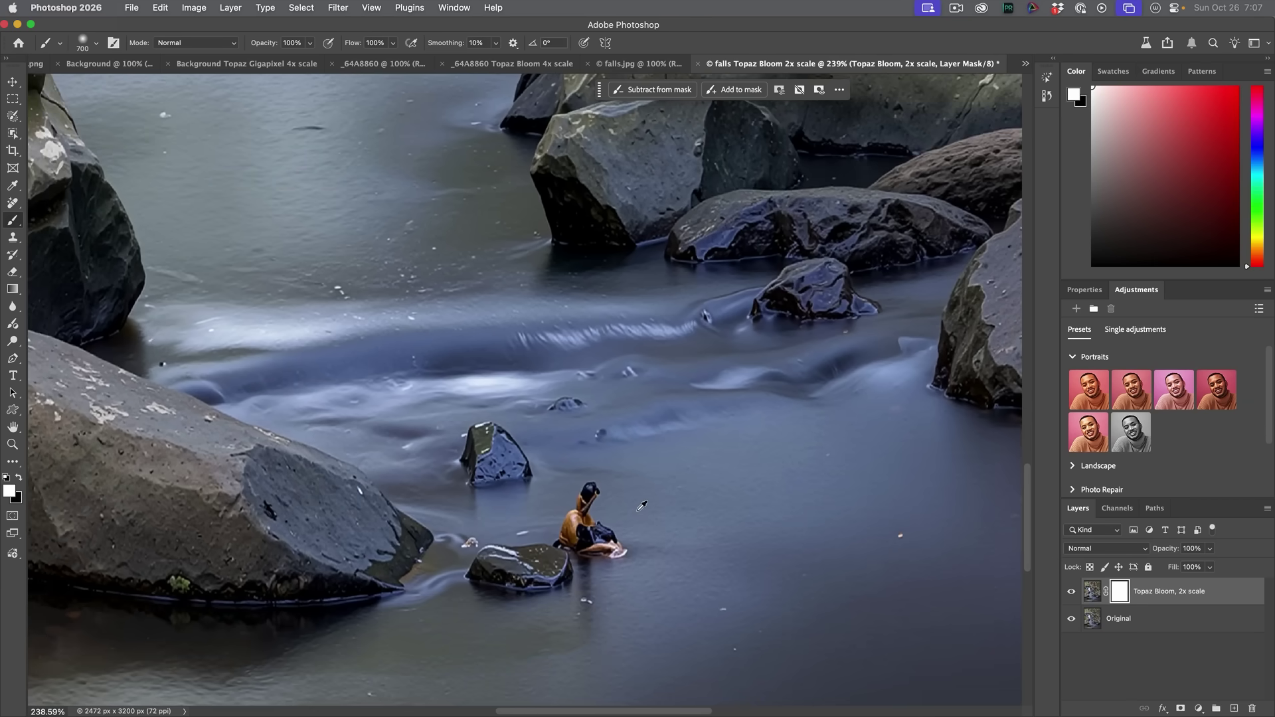
{"action": "scroll", "coordinate": [641, 507], "scroll_direction": "down", "scroll_amount": 3}
{"action": "scroll", "coordinate": [857, 524], "scroll_direction": "left", "scroll_amount": 2}
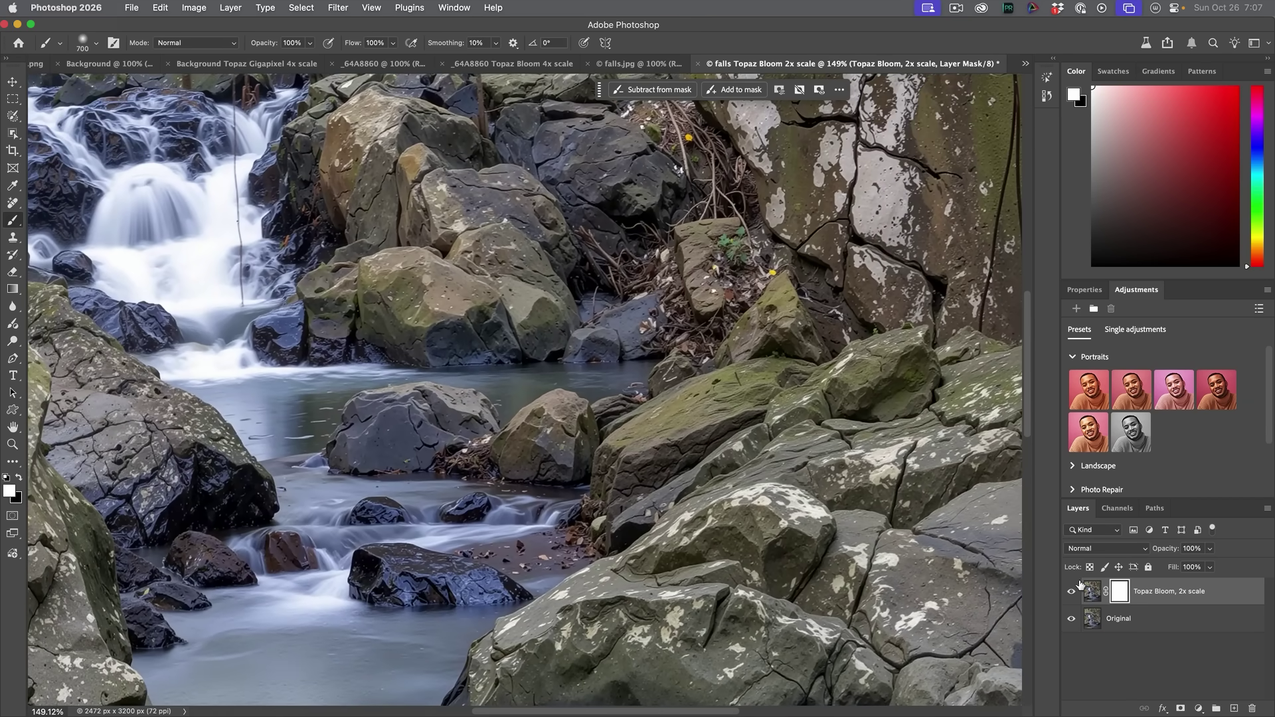
{"action": "left_click", "coordinate": [1072, 593]}
{"action": "left_click", "coordinate": [1071, 592]}
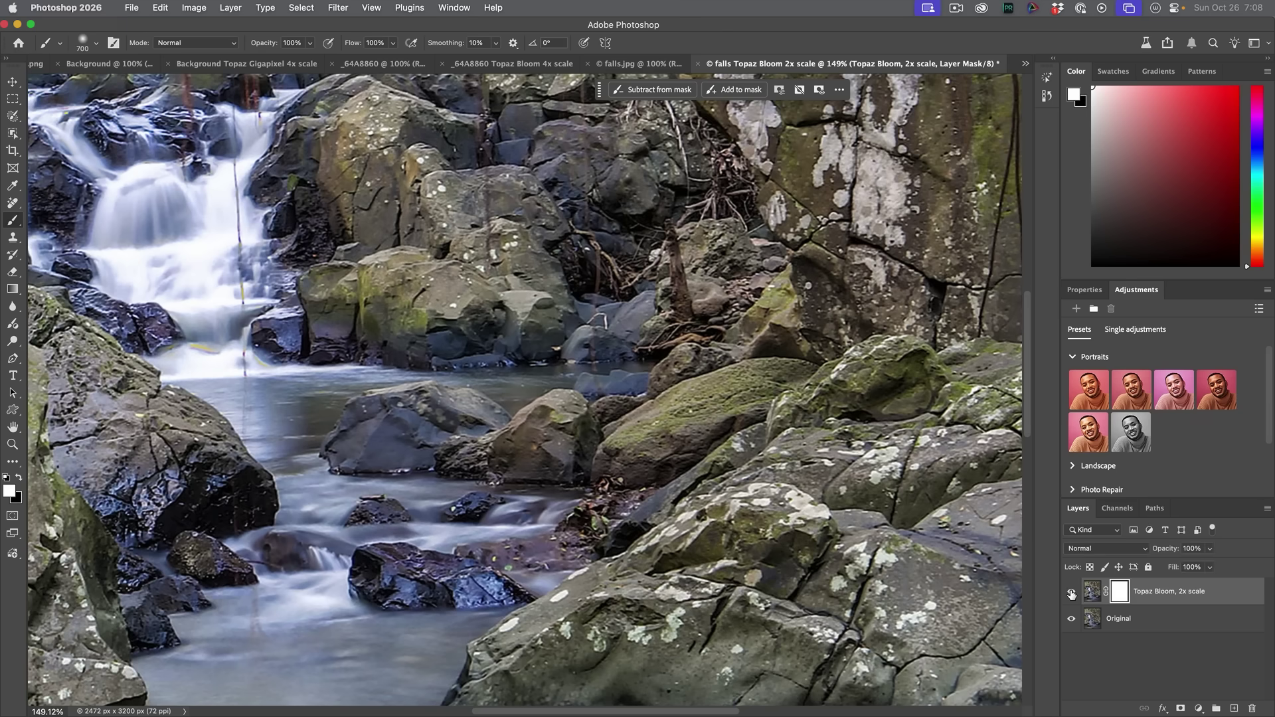
Pan over the upper waterfall, bring the whole image back, and toggle Bloom again.
{"action": "scroll", "coordinate": [702, 447], "scroll_direction": "down", "scroll_amount": 2}
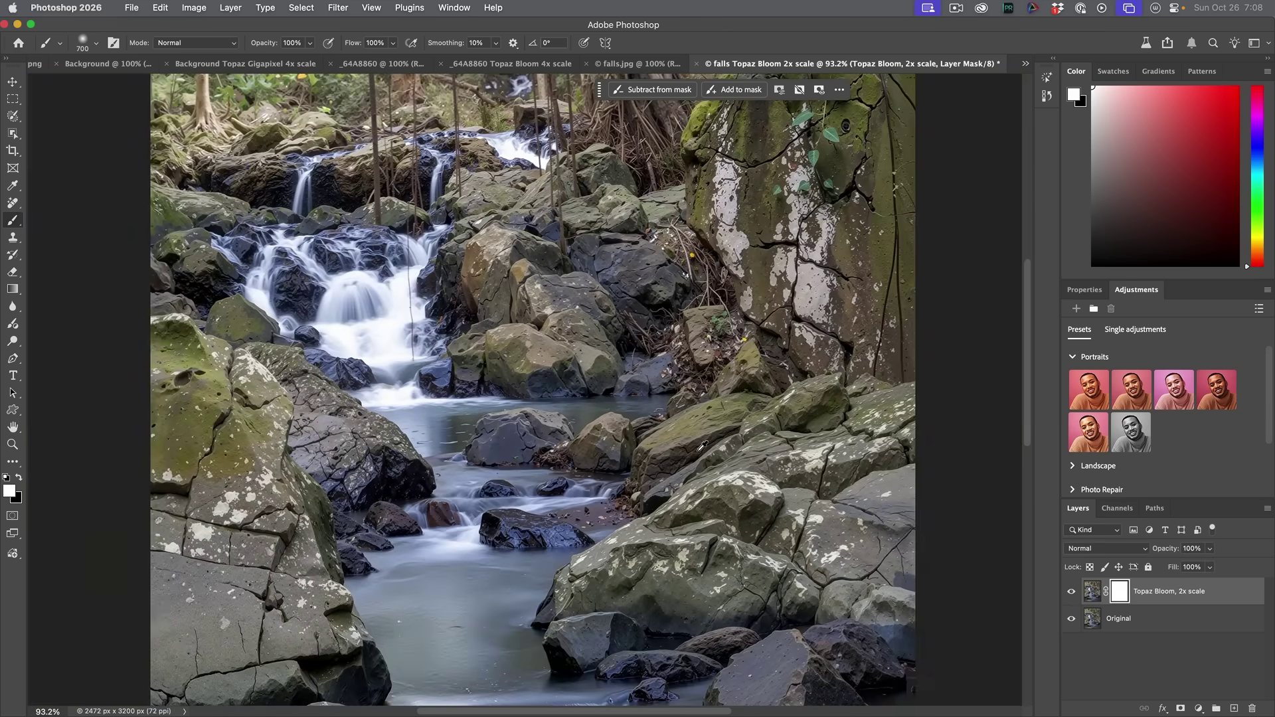
{"action": "left_click_drag", "start_coordinate": [517, 554], "coordinate": [609, 393]}
{"action": "scroll", "coordinate": [609, 393], "scroll_direction": "down", "scroll_amount": 3}
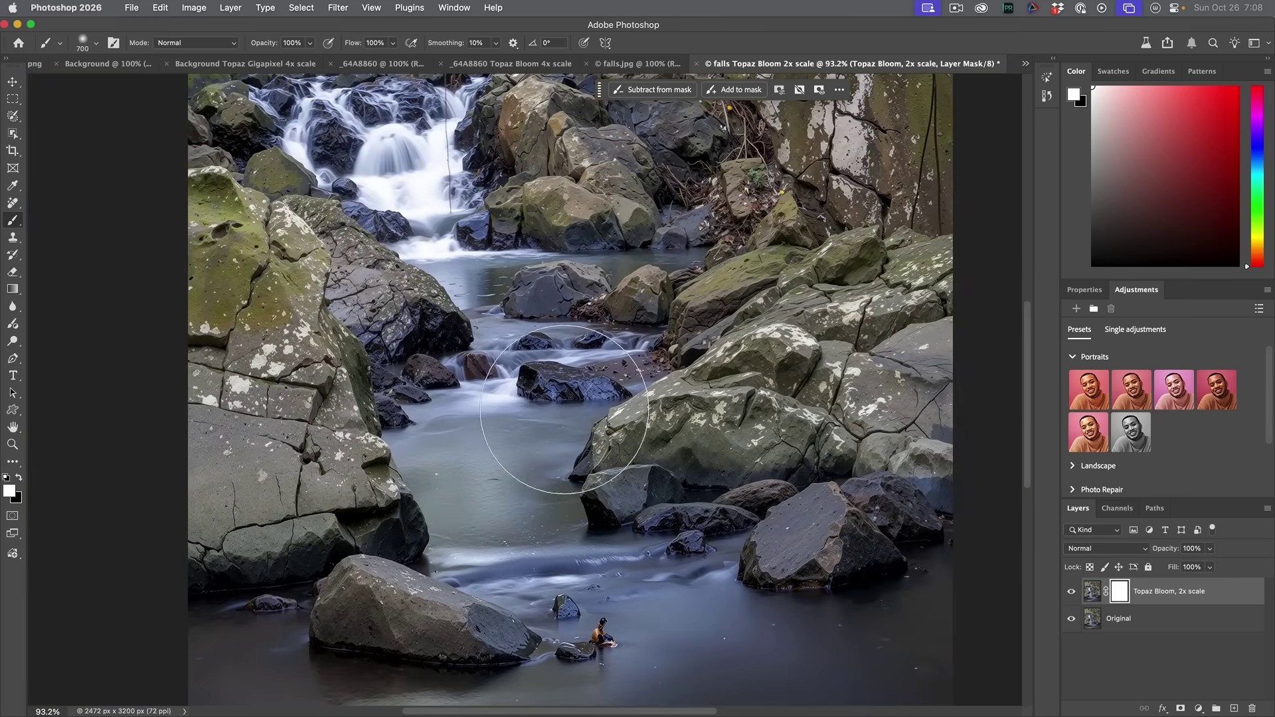
{"action": "mouse_move", "coordinate": [609, 433]}
{"action": "left_mouse_down"}
{"action": "mouse_move", "coordinate": [579, 488]}
{"action": "mouse_move", "coordinate": [602, 453]}
{"action": "left_mouse_up"}
{"action": "left_click", "coordinate": [1071, 591]}
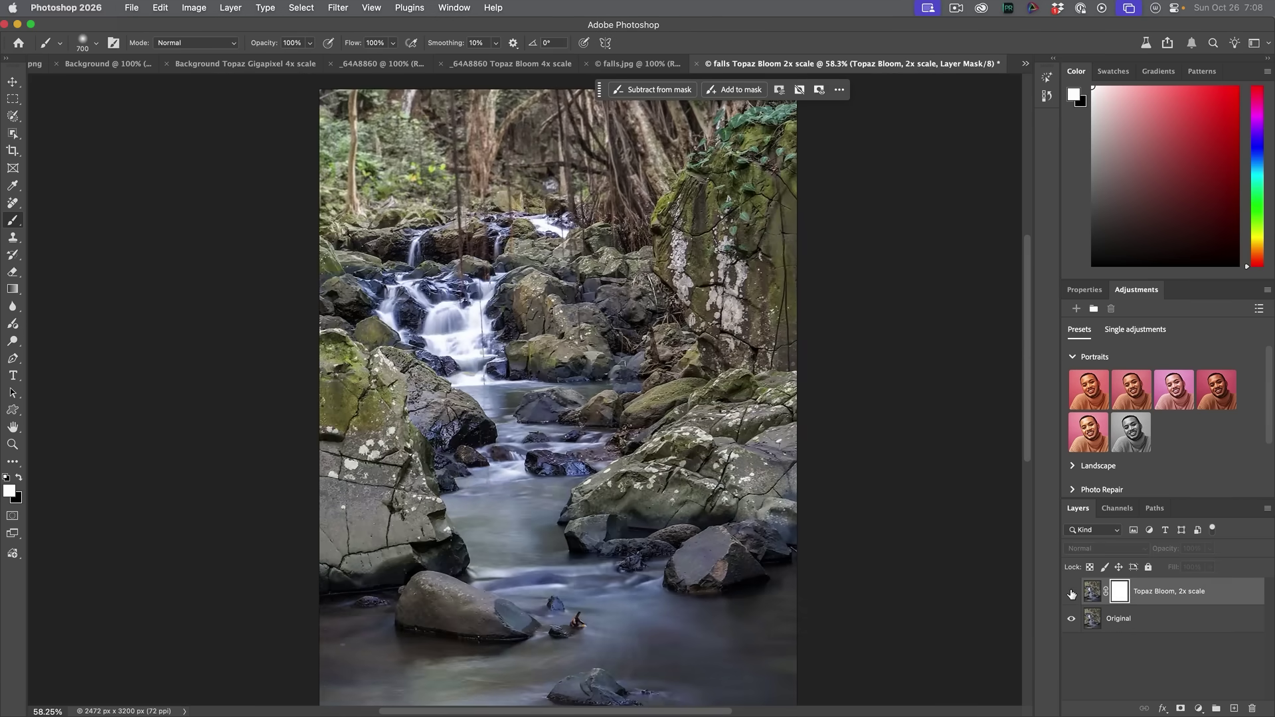
{"action": "left_click", "coordinate": [1071, 592]}
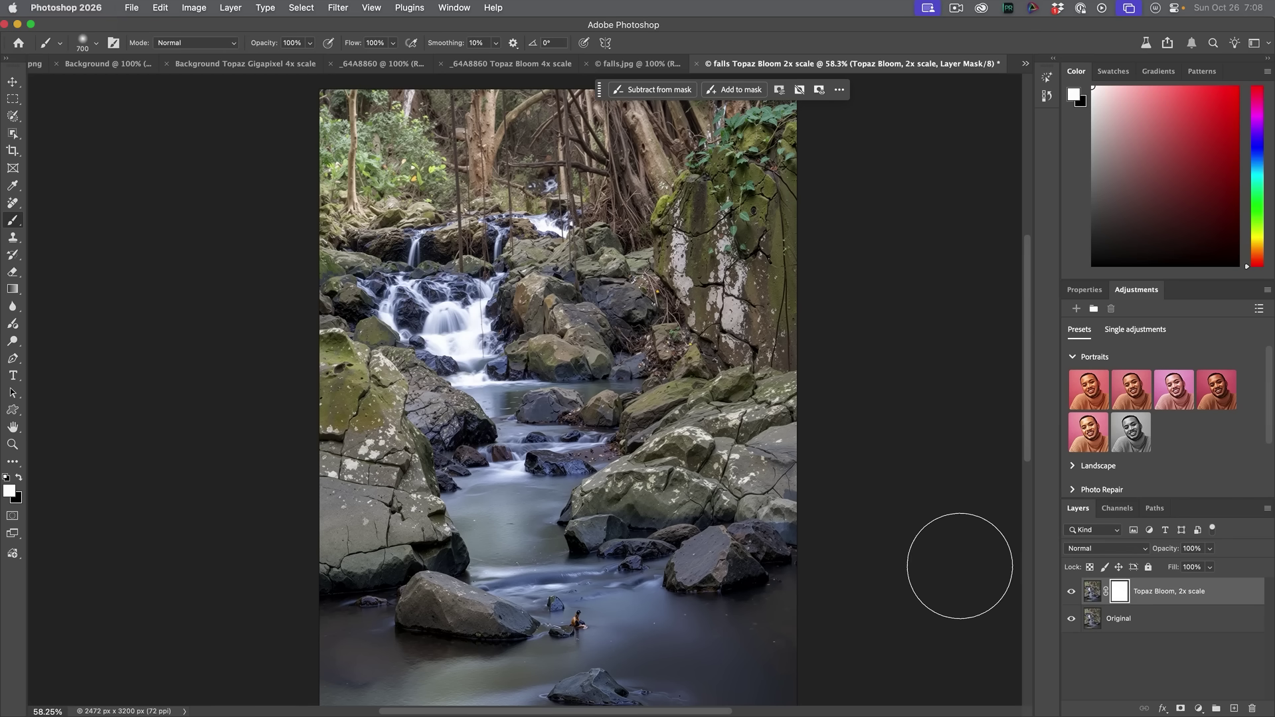
{"action": "left_click", "coordinate": [1070, 592]}
{"action": "left_click", "coordinate": [1070, 593]}
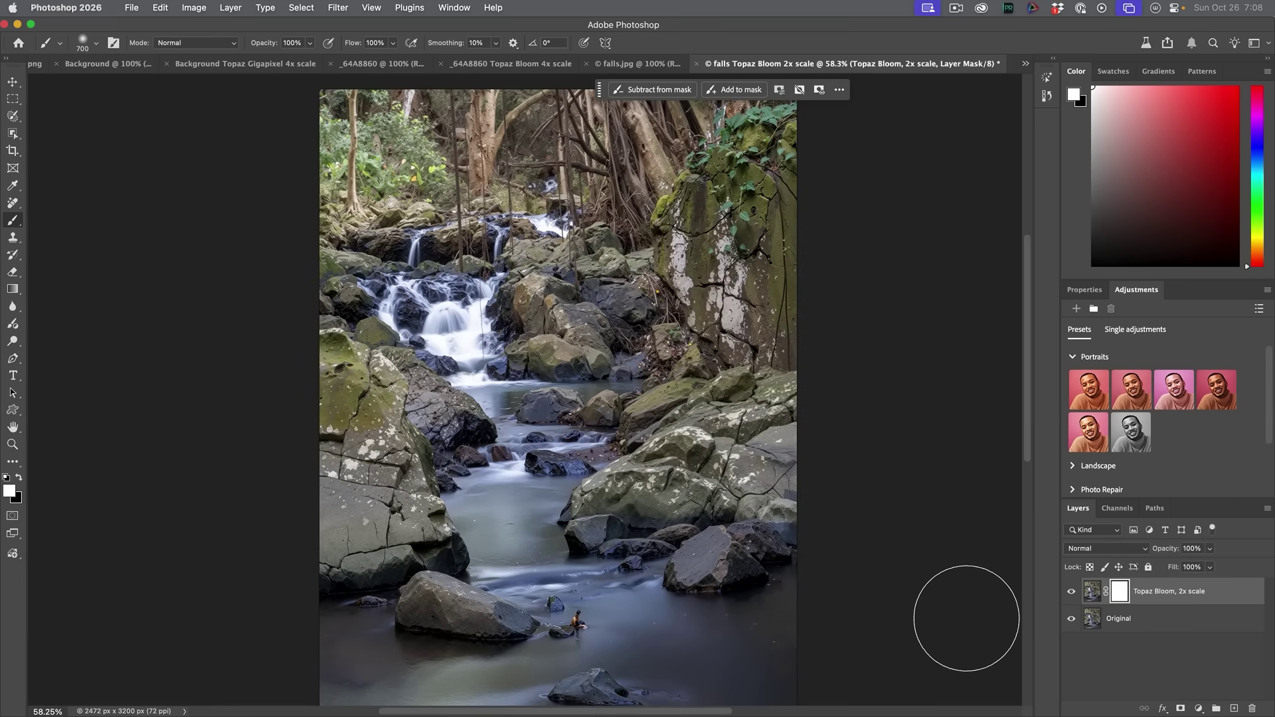